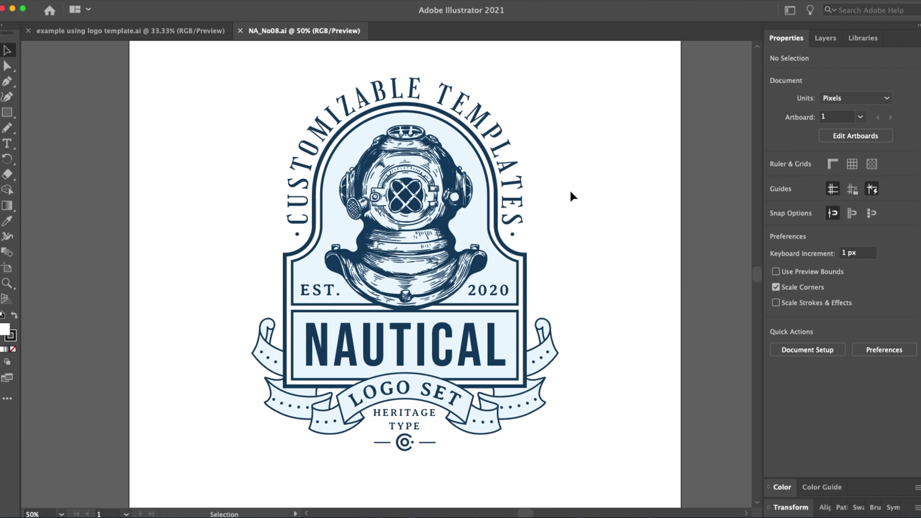
Look through the Logo Templates folders in Finder, from Fonts to the Illustrator 04 Nautic files, and close the window.
scroll(556, 197, down, 1)
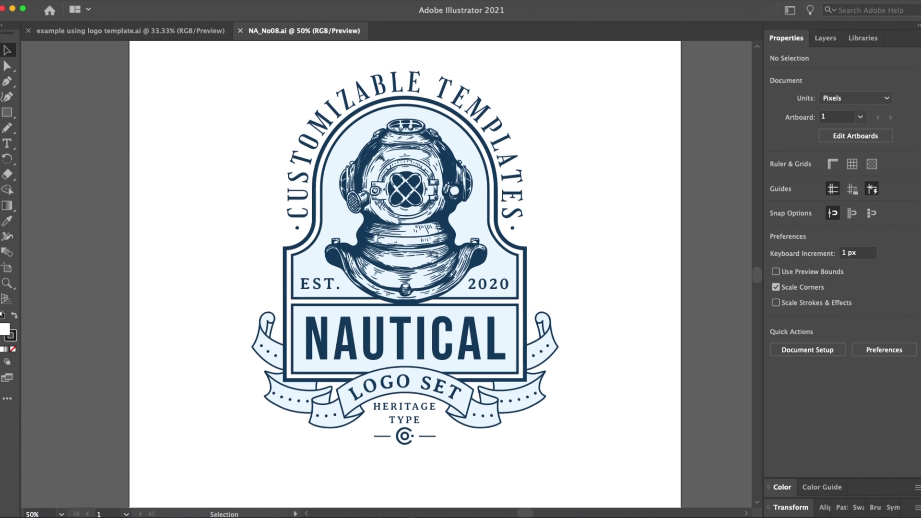
key(super+Tab)
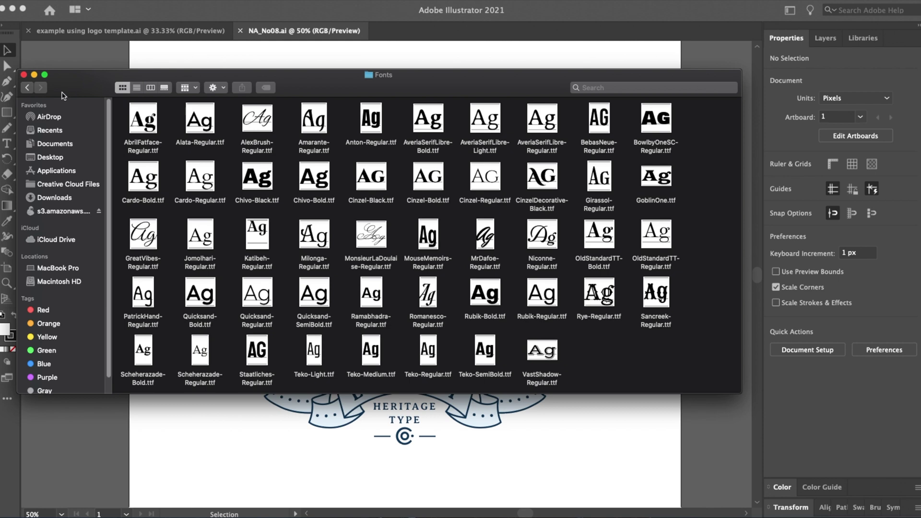
click(29, 87)
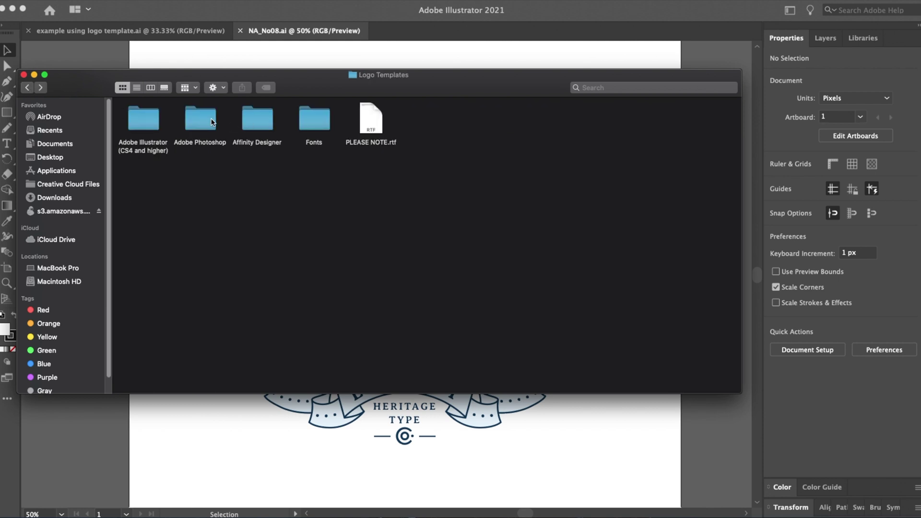
double_click(150, 125)
double_click(314, 121)
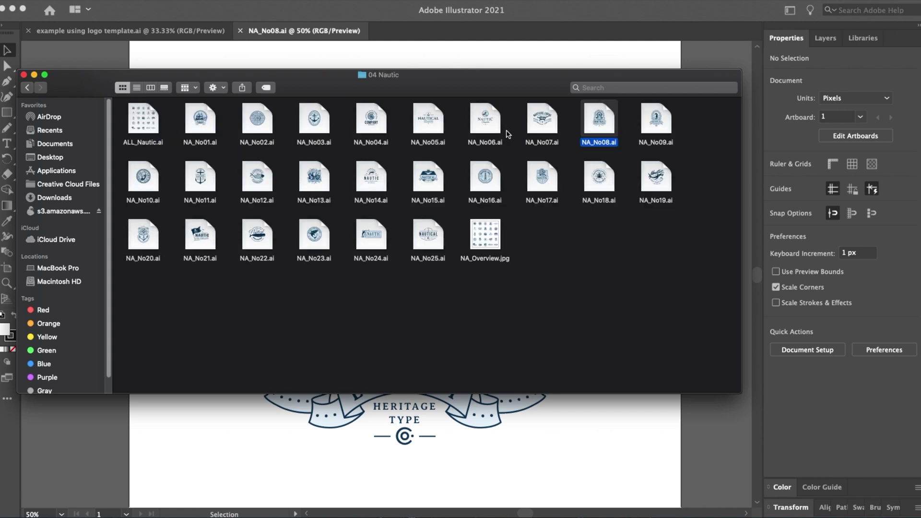
click(23, 75)
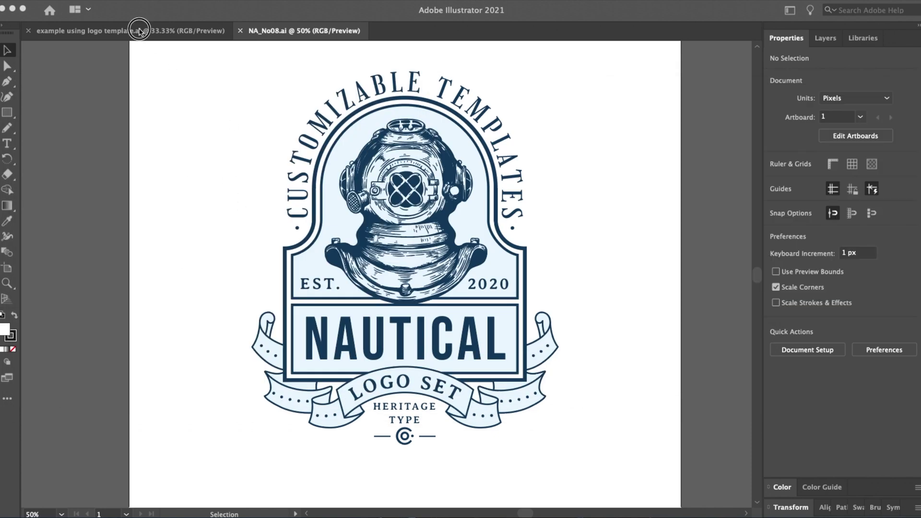
Compare the finished design in "example using logo template.ai" with the NA_No08.ai template, ending on the template.
click(151, 53)
click(115, 31)
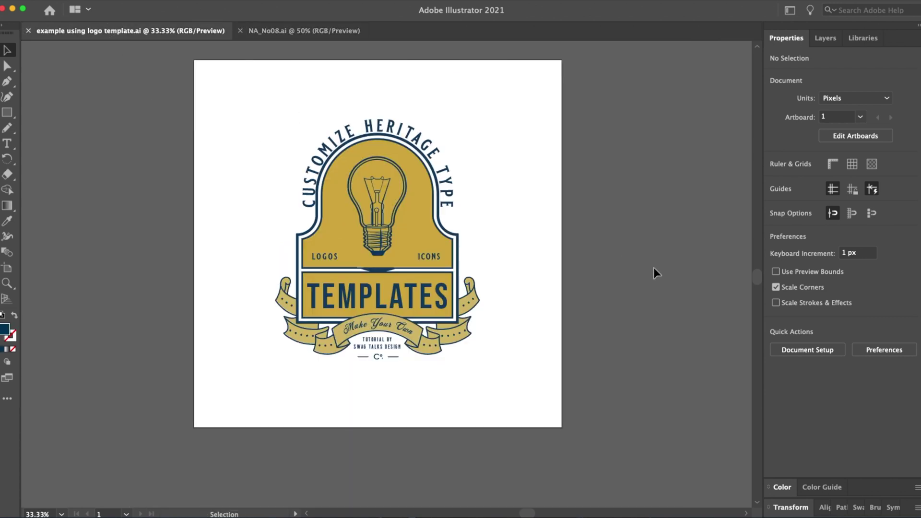
key(ctrl+Tab)
key(ctrl+Tab)
key(ctrl+equal)
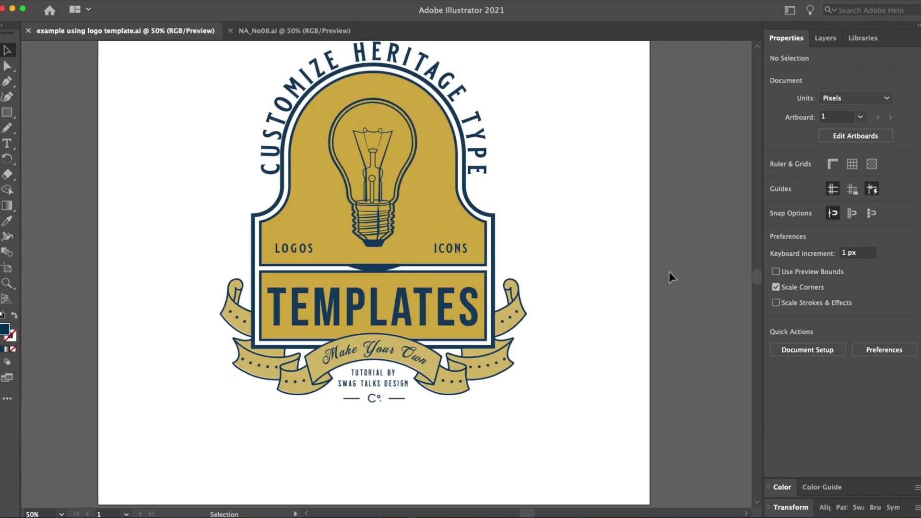
click(304, 32)
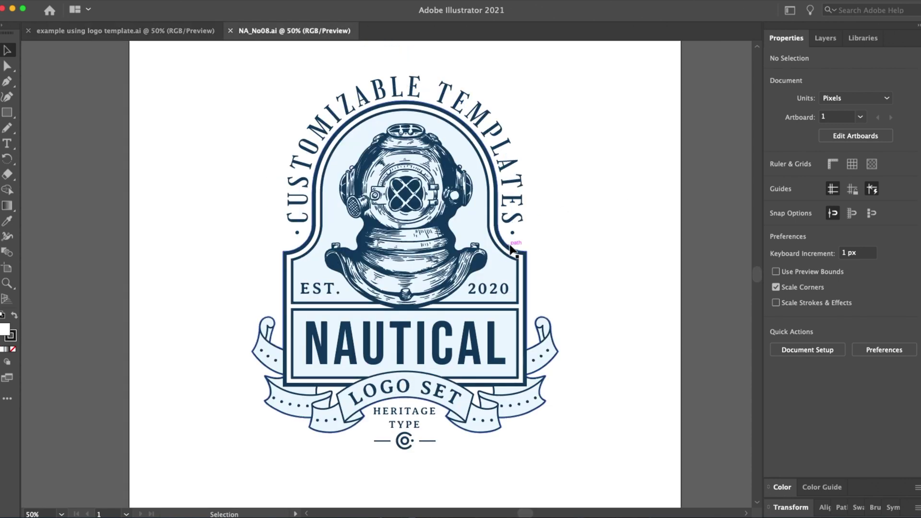
Try moving the whole grouped logo, undo the move and deselect the artwork.
drag(511, 249, 558, 240)
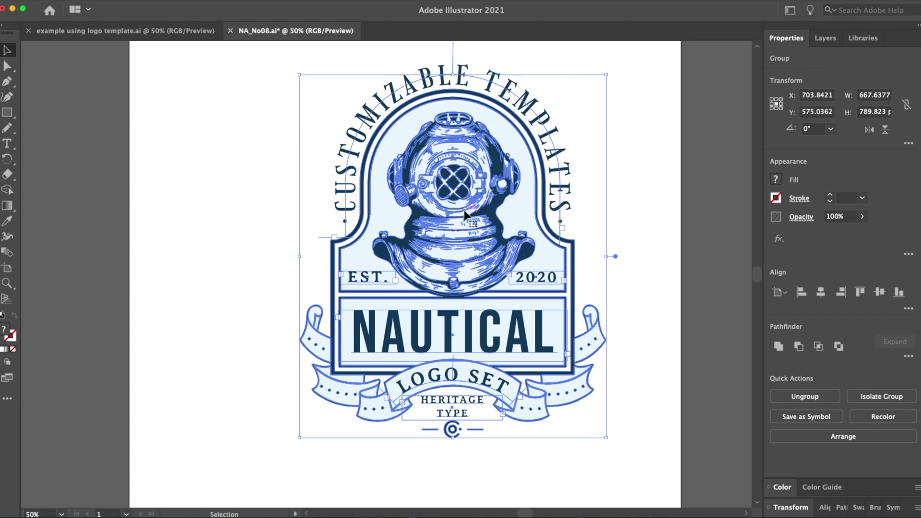
key(ctrl+z)
key(ctrl+z)
click(600, 200)
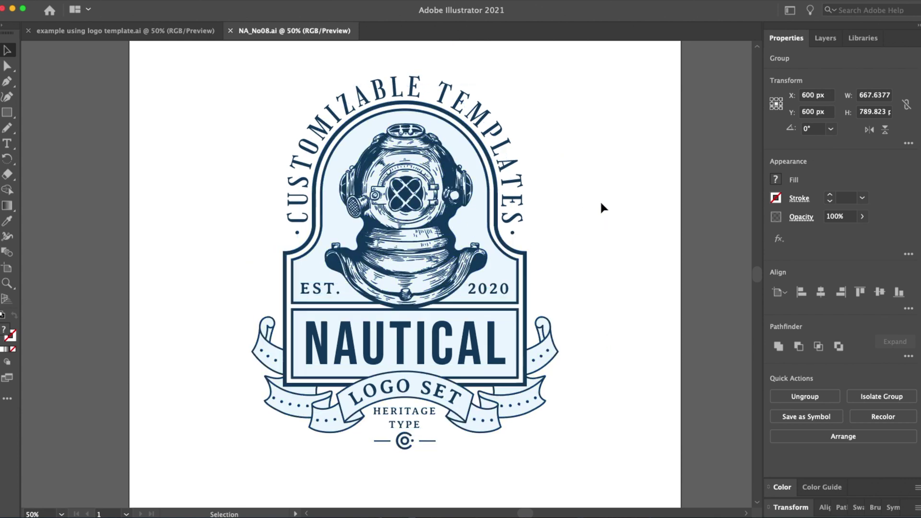
Enter isolation mode on the logo group and exit it again, two times over.
double_click(513, 201)
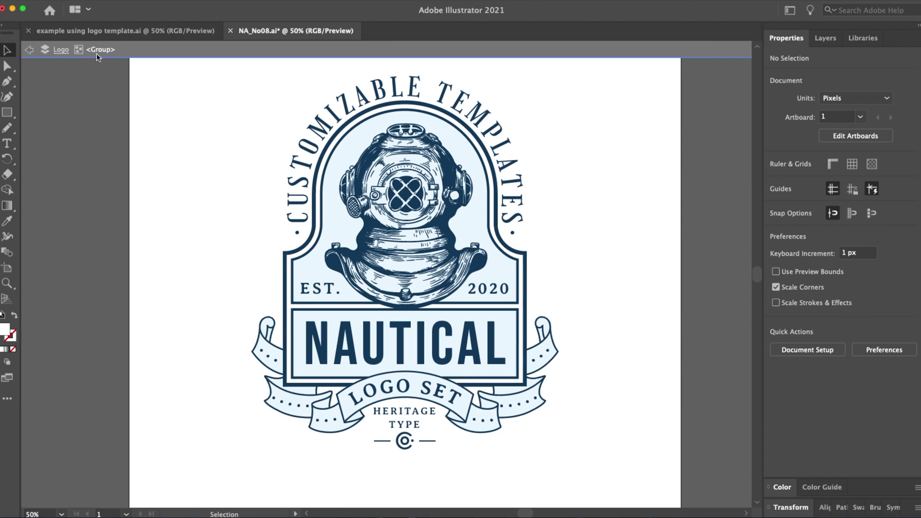
double_click(606, 143)
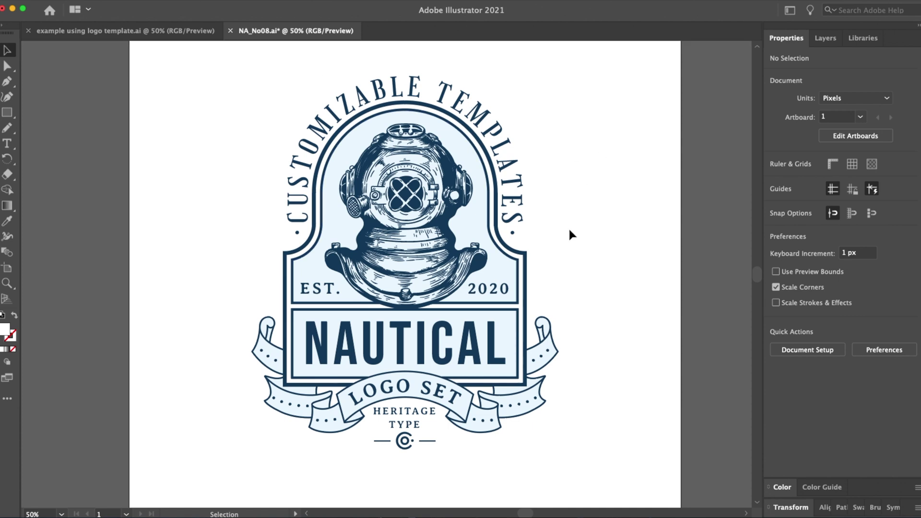
double_click(504, 146)
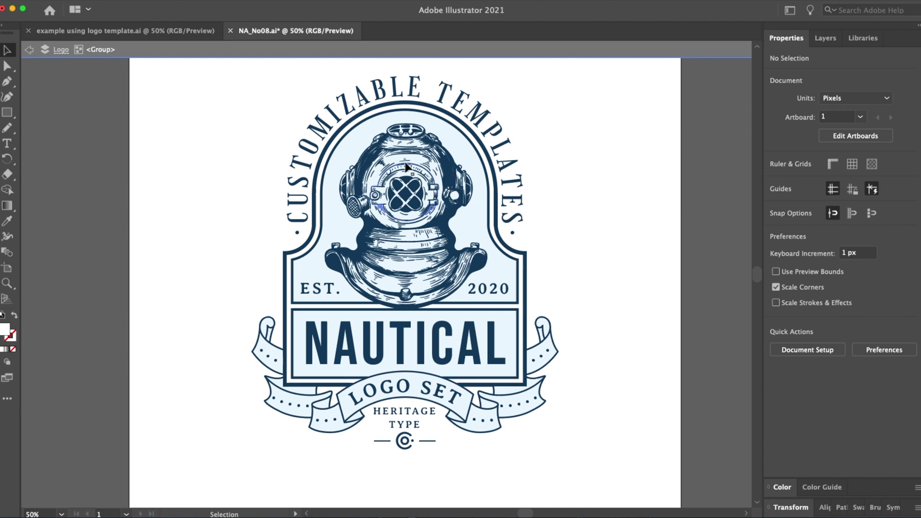
double_click(590, 233)
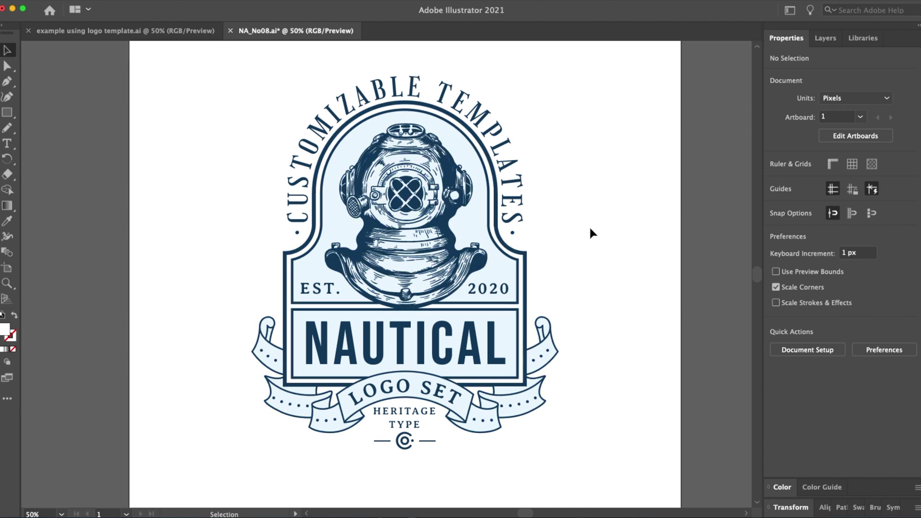
Ungroup the entire nautical logo and clear the selection.
click(491, 182)
right_click(492, 182)
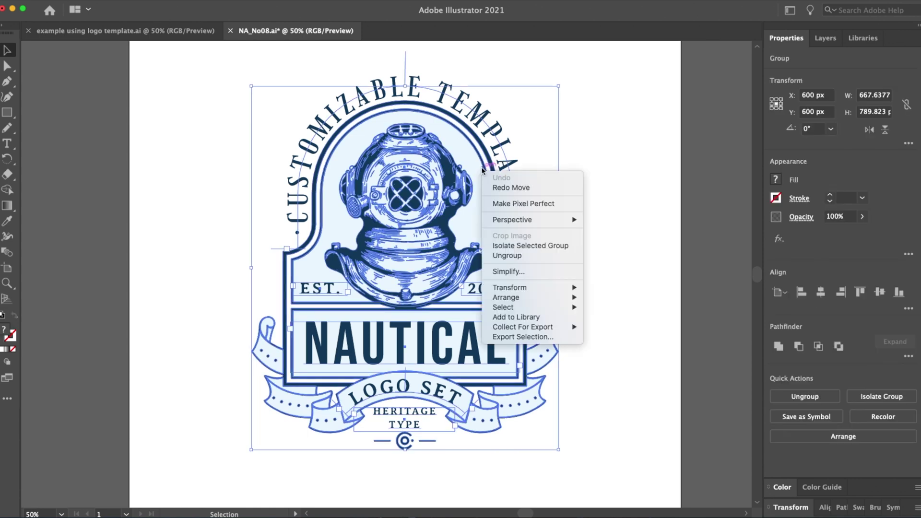
click(572, 254)
click(614, 240)
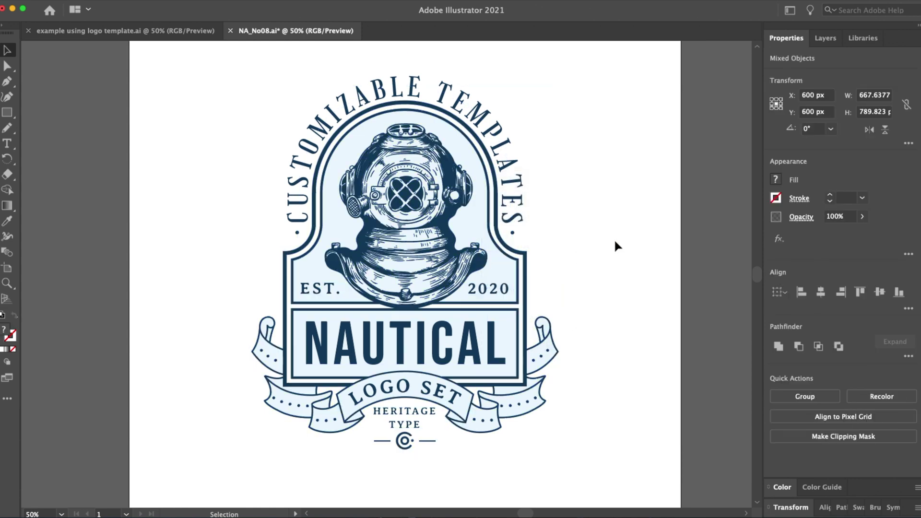
Try moving the arched CUSTOMIZABLE TEMPLATES text and the LOGO SET text separately, undoing each move.
drag(556, 181, 630, 132)
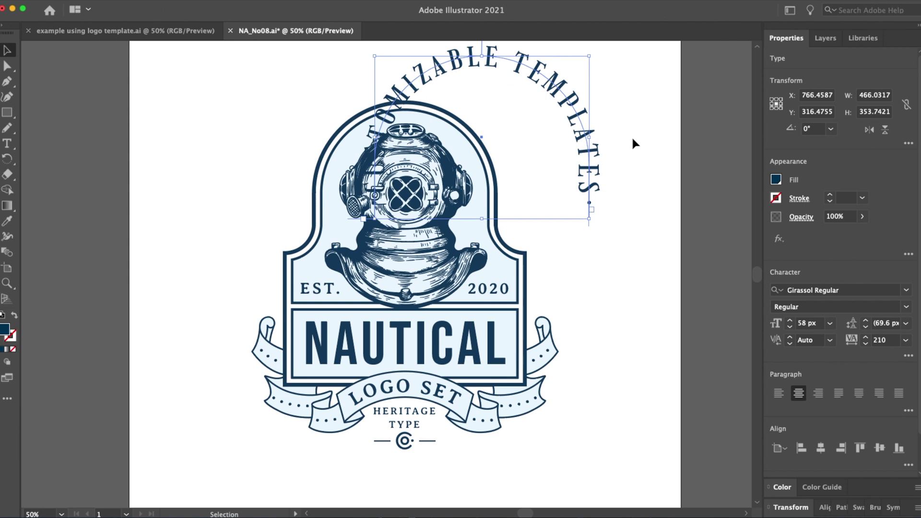
key(super+z)
drag(453, 402, 518, 400)
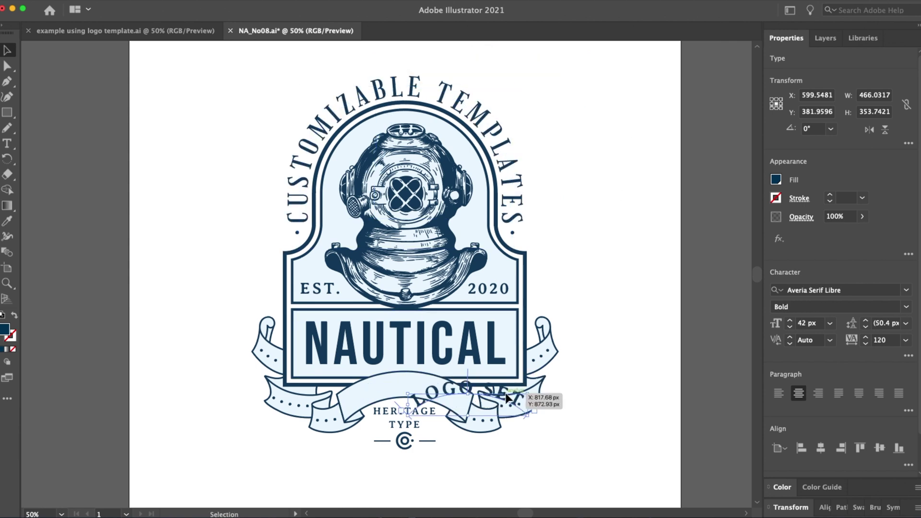
key(super+z)
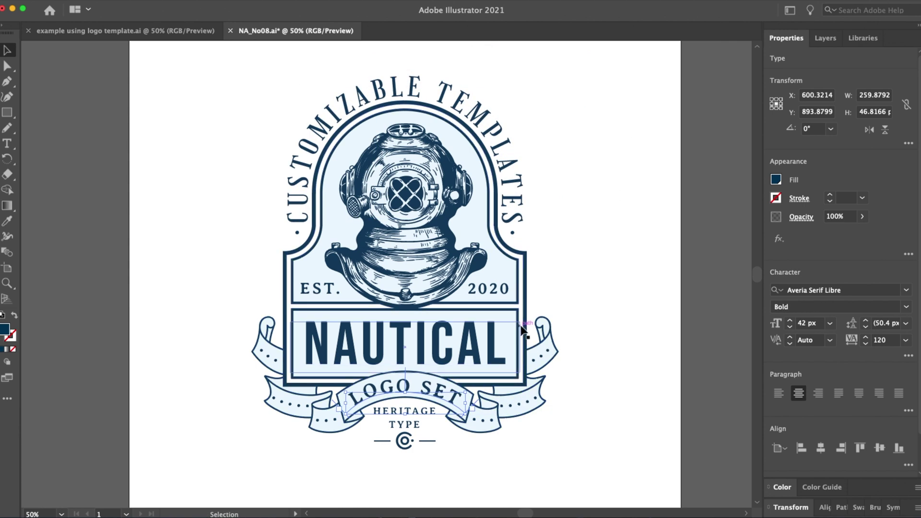
Try moving the badge, helmet and ribbon group away from the text twice, undoing each move and deselecting it.
drag(528, 323, 628, 307)
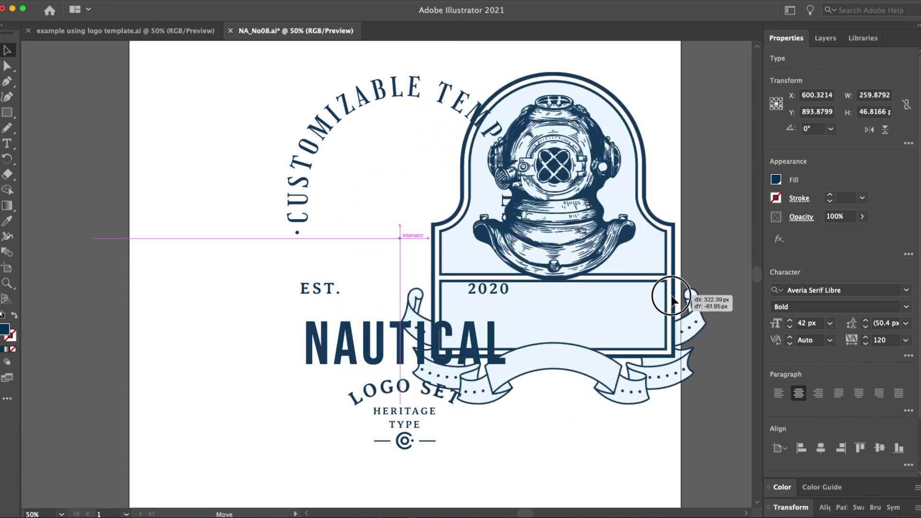
key(super+z)
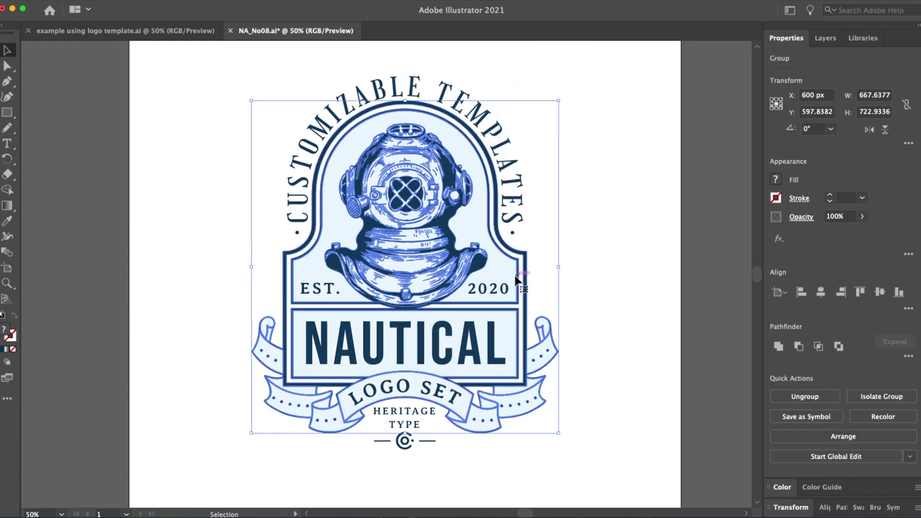
drag(515, 280, 654, 263)
key(super+z)
click(557, 183)
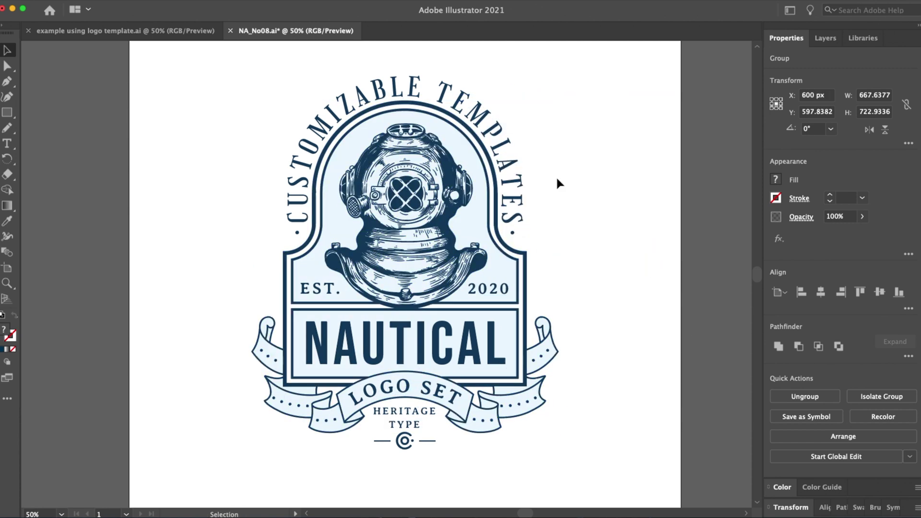
Replace the arched CUSTOMIZABLE TEMPLATES text with "TEXT IS CUSTOMIZED" and deselect it.
double_click(475, 101)
key(super+a)
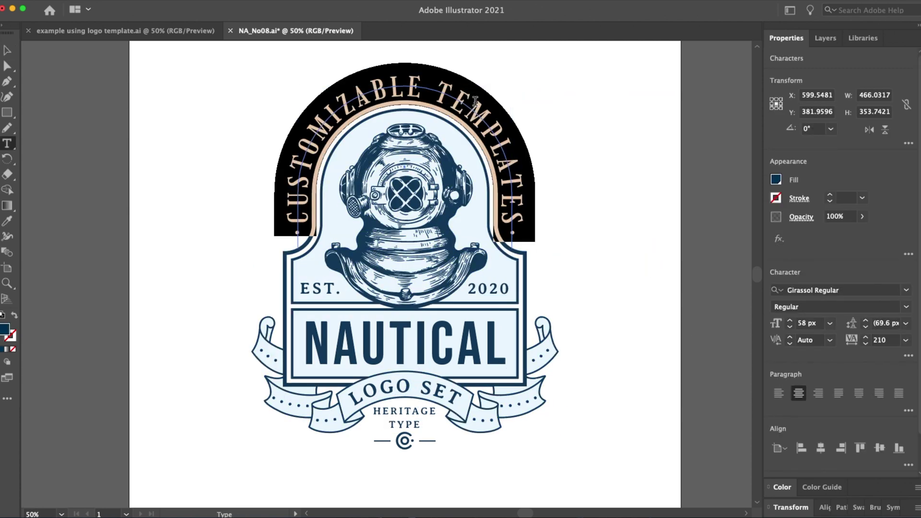
text(F)
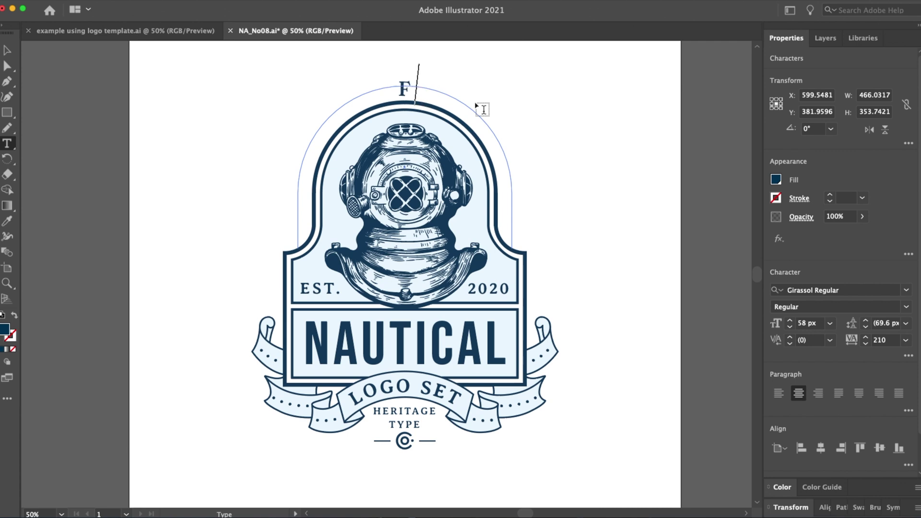
key(BackSpace)
text(TEXT IS CUSTOMIZED)
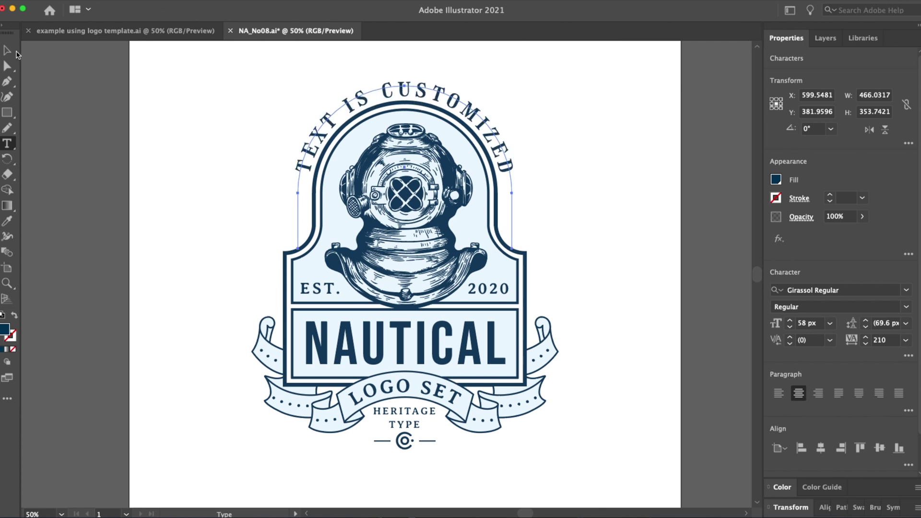
key(Escape)
click(658, 215)
Replace the large NAUTICAL title in the badge's lower panel with "TEMPLATE" and deselect it.
scroll(658, 215, down, 2)
scroll(659, 221, up, 1)
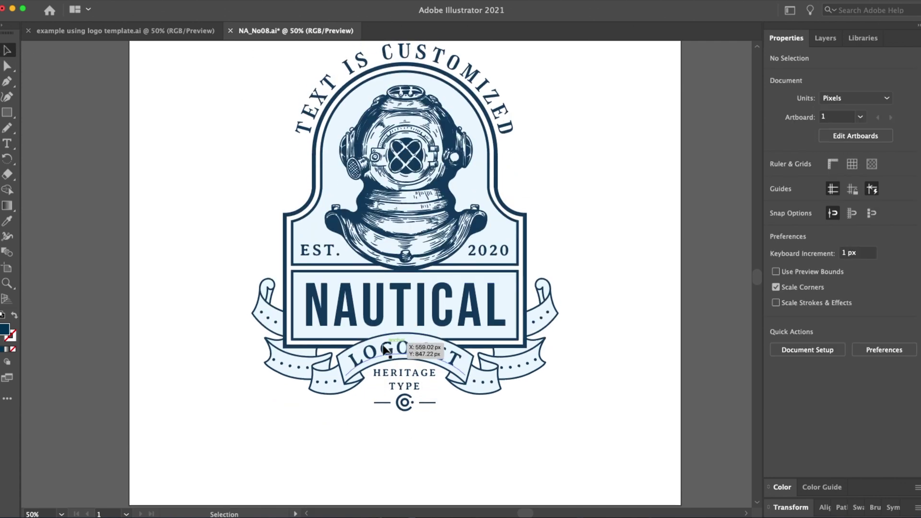
double_click(406, 307)
text(A)
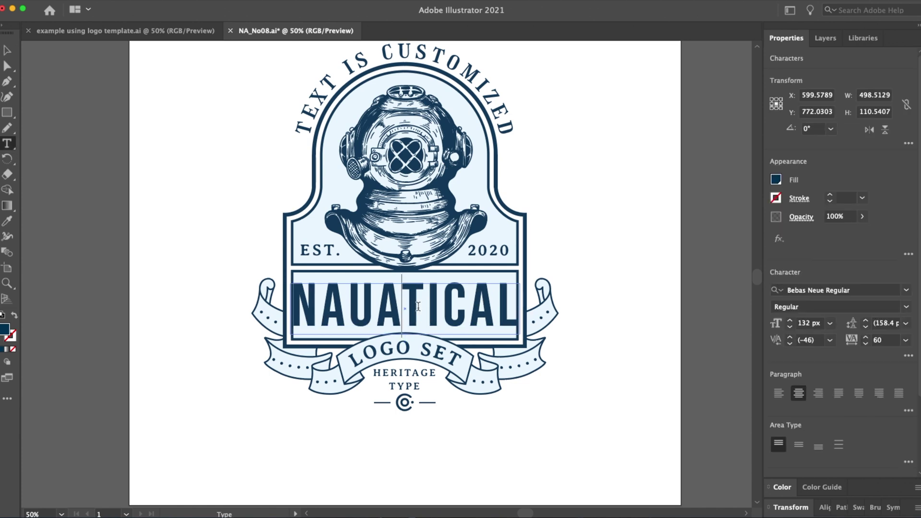
key(super+a)
text(TEM)
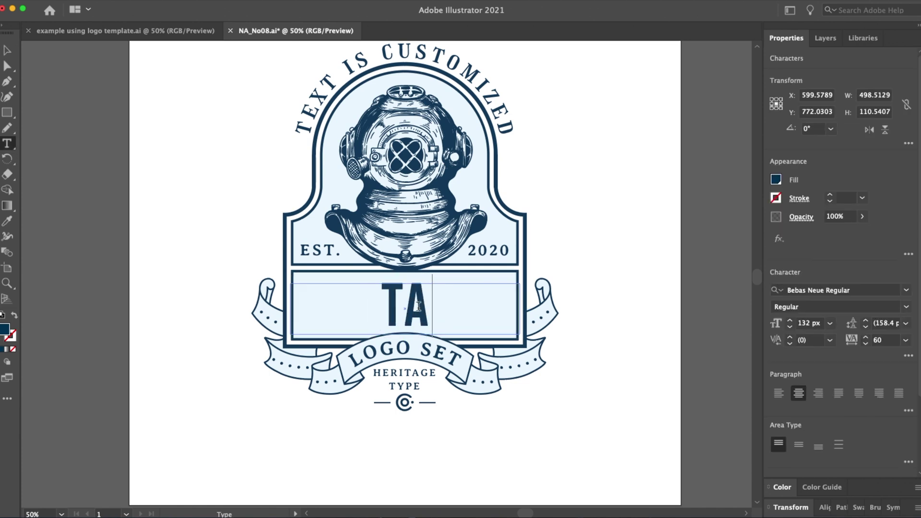
text(PLATE)
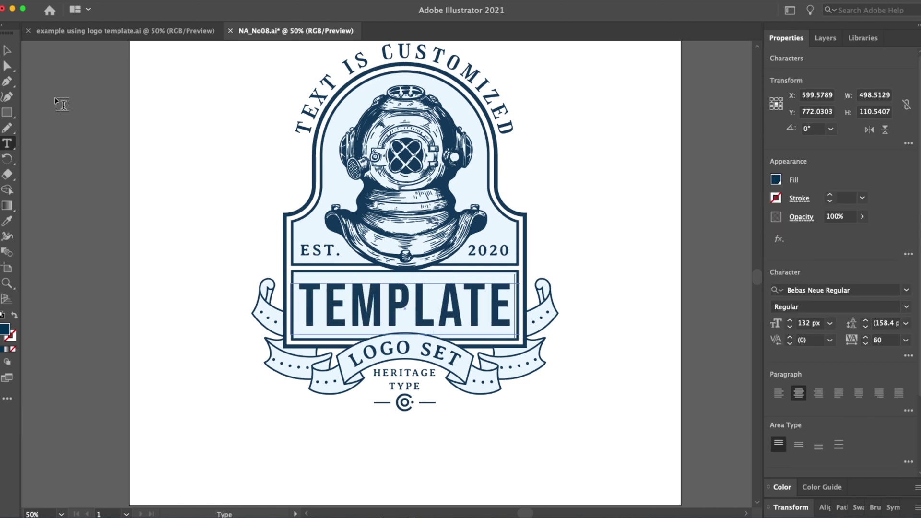
key(Escape)
click(607, 312)
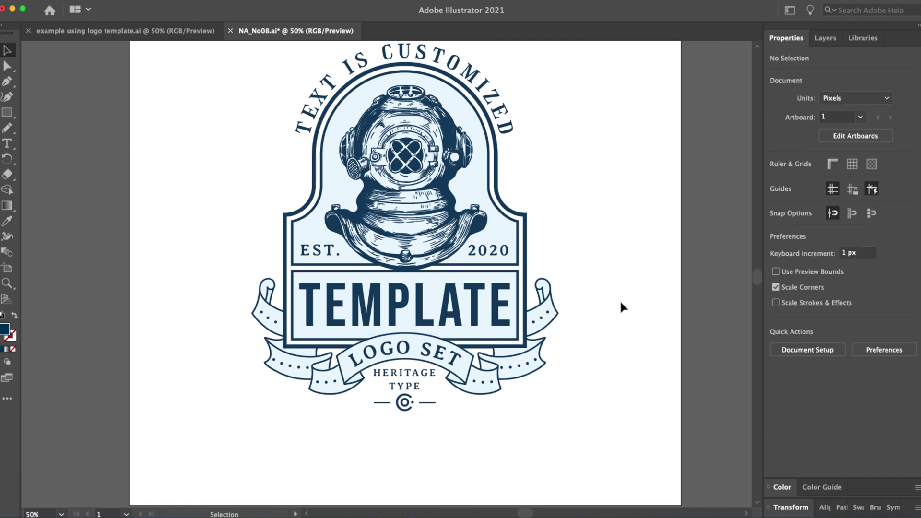
Change the year opposite EST. to "2021" and return to the Selection tool.
key(t)
click(488, 252)
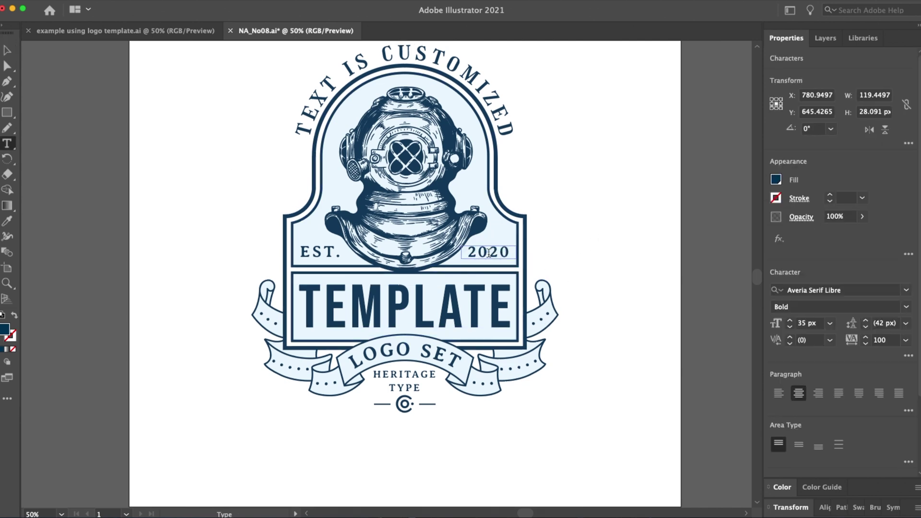
double_click(488, 253)
text(2021)
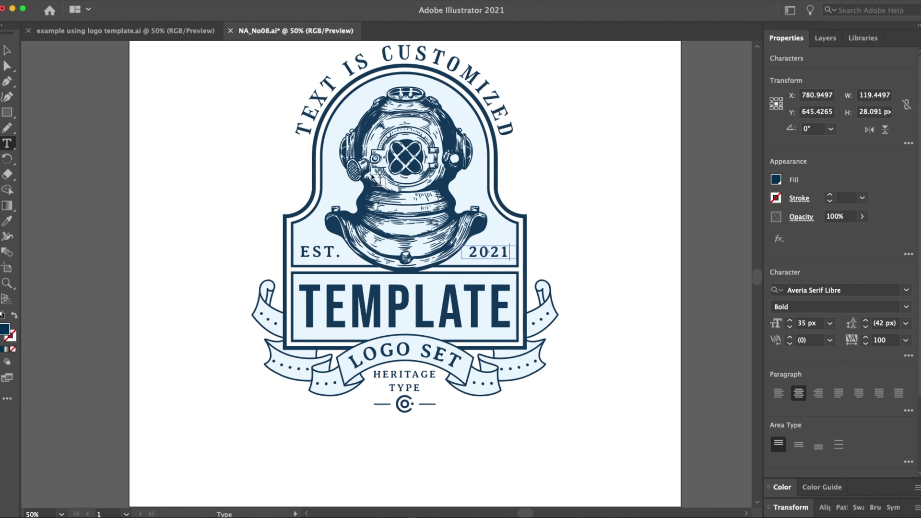
click(7, 50)
Set the font of the year "2021" in the badge to OldAlfie Regular.
click(298, 206)
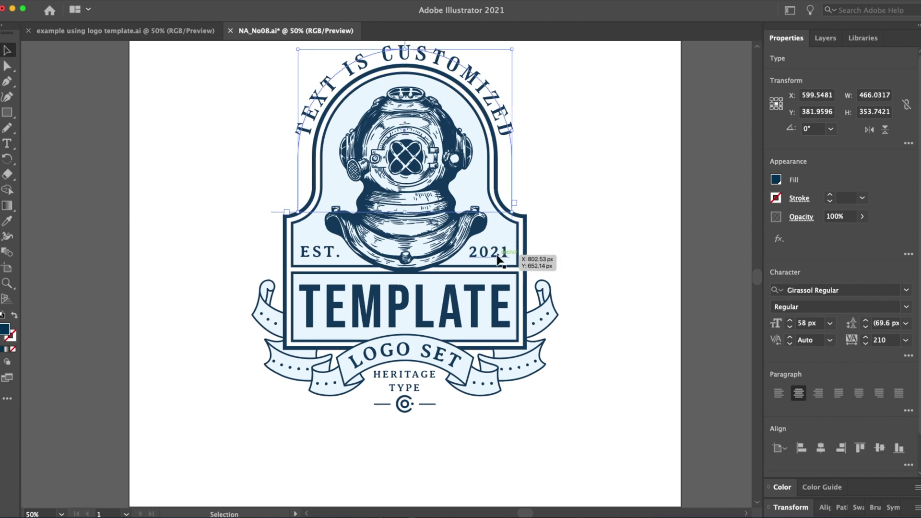
click(498, 257)
click(906, 290)
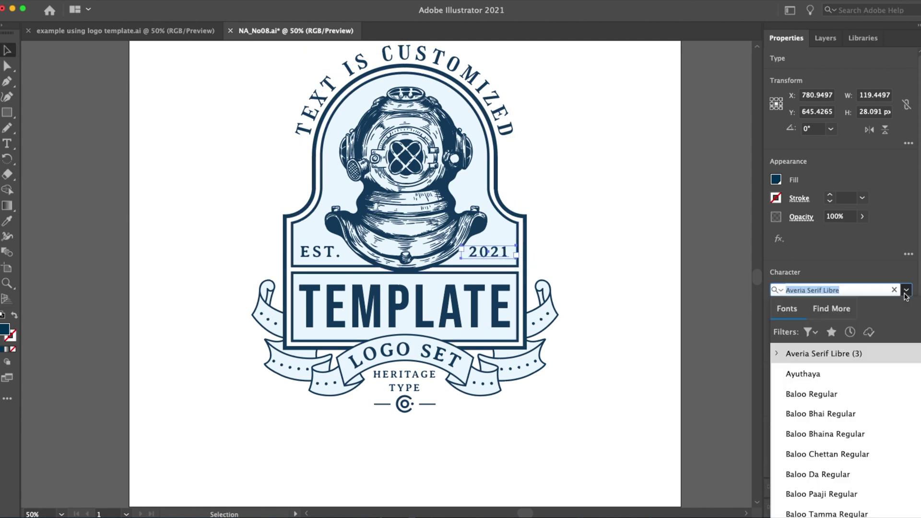
text(old)
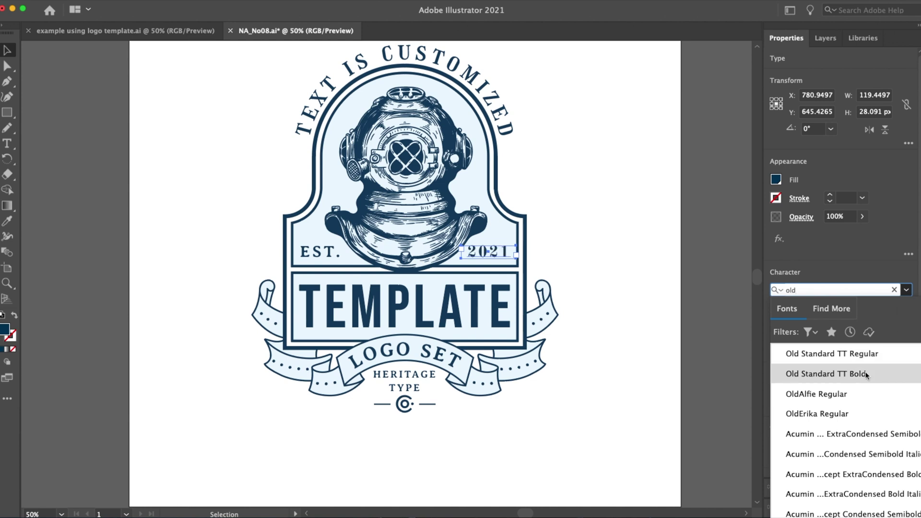
click(863, 394)
Set the font of the "EST." text opposite the year to OldAlfie Regular and deselect it.
click(319, 252)
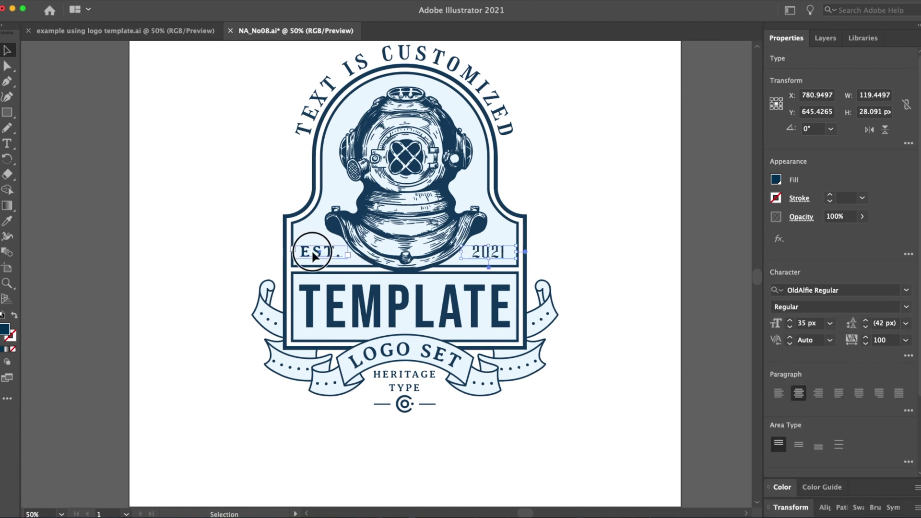
click(906, 291)
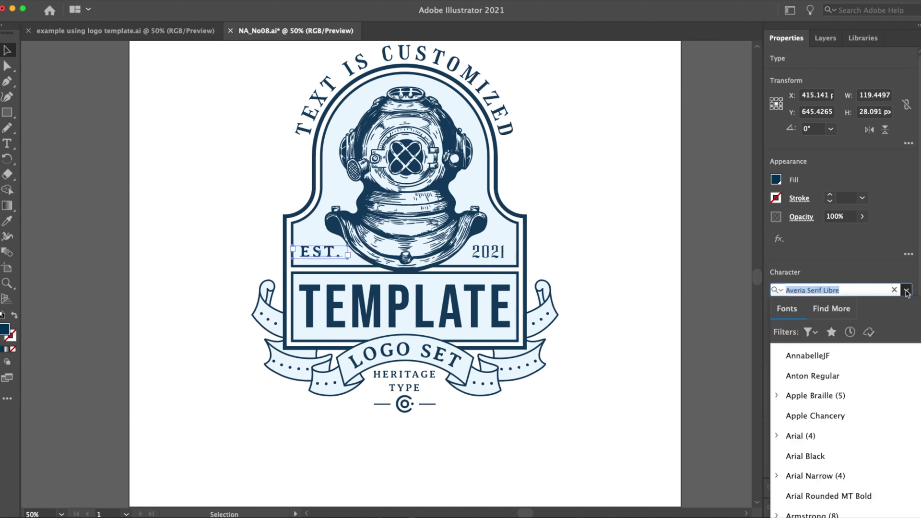
text(old)
key(Return)
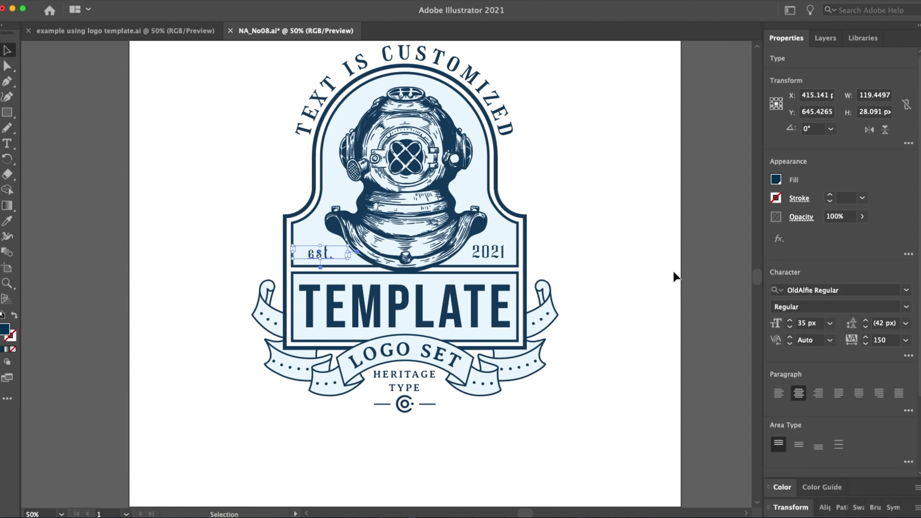
click(603, 276)
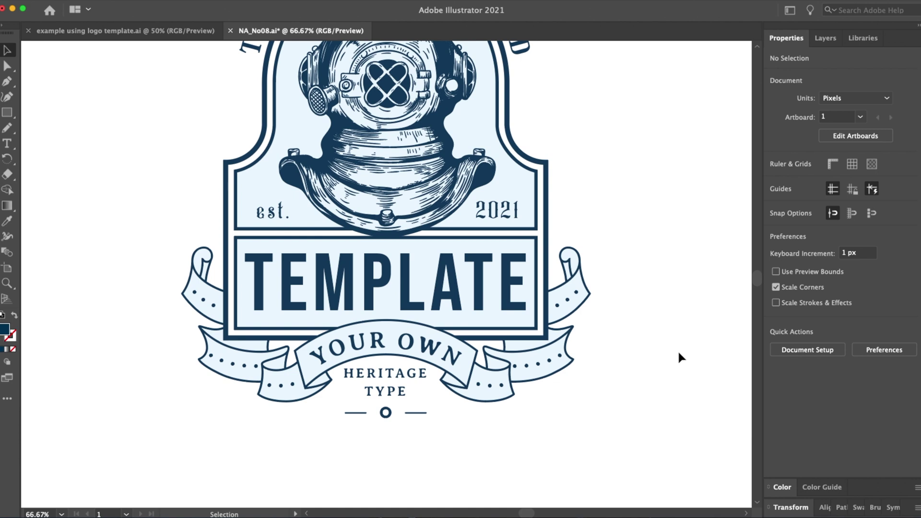
Try moving the badge, helmet and ribbon group away from the text, undo the move and deselect the group.
scroll(679, 357, up, 3)
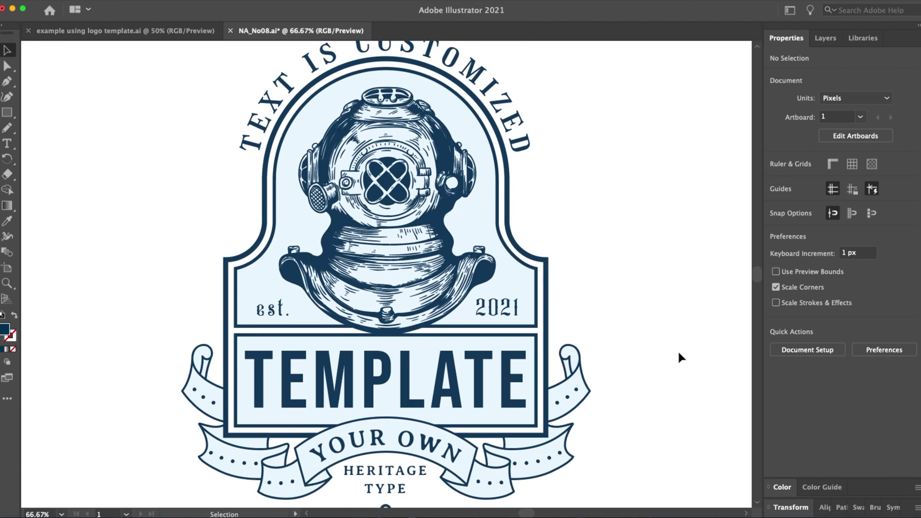
scroll(679, 355, down, 2)
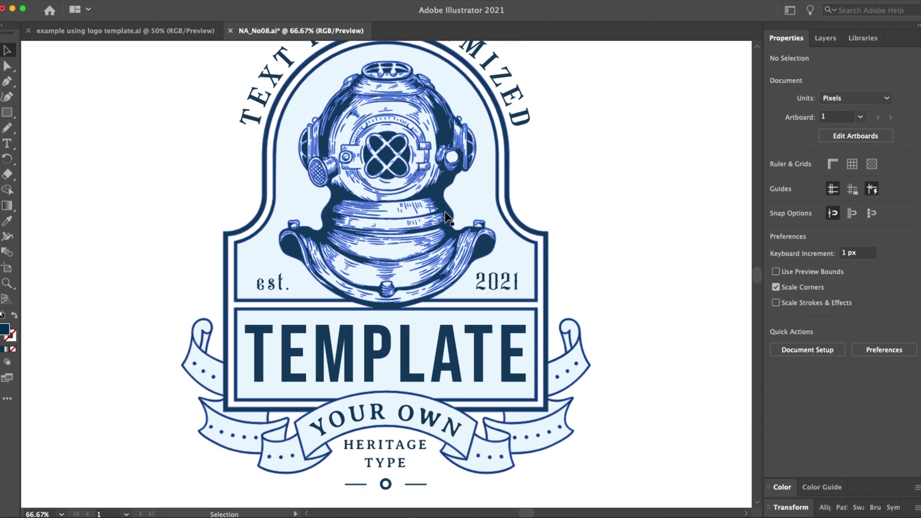
drag(451, 213, 580, 224)
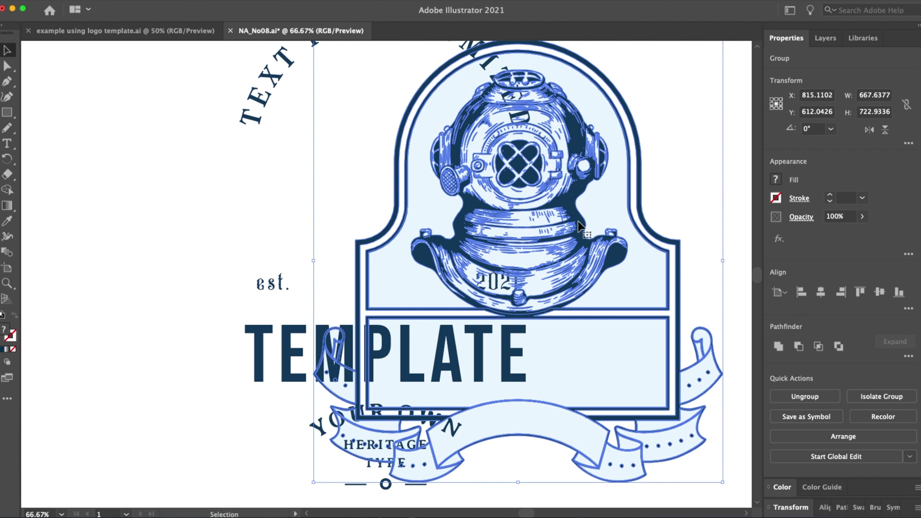
key(ctrl+z)
click(744, 233)
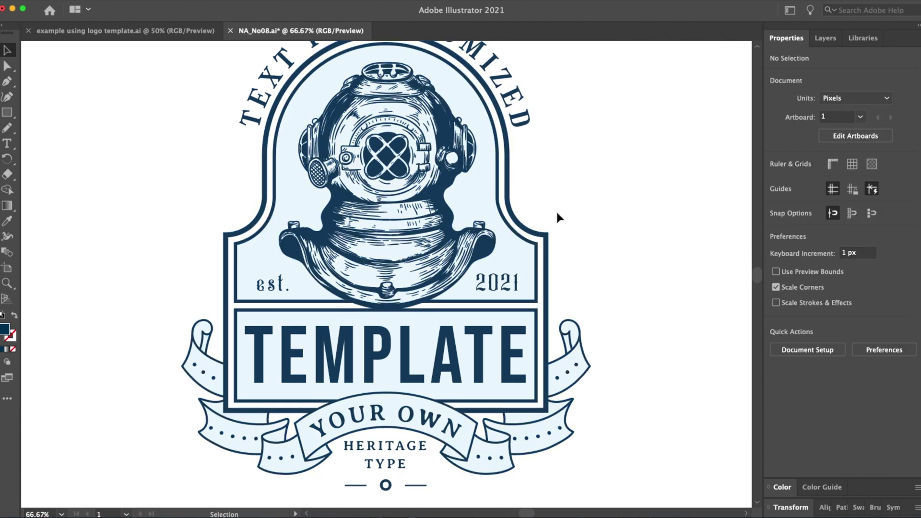
key(ctrl+minus)
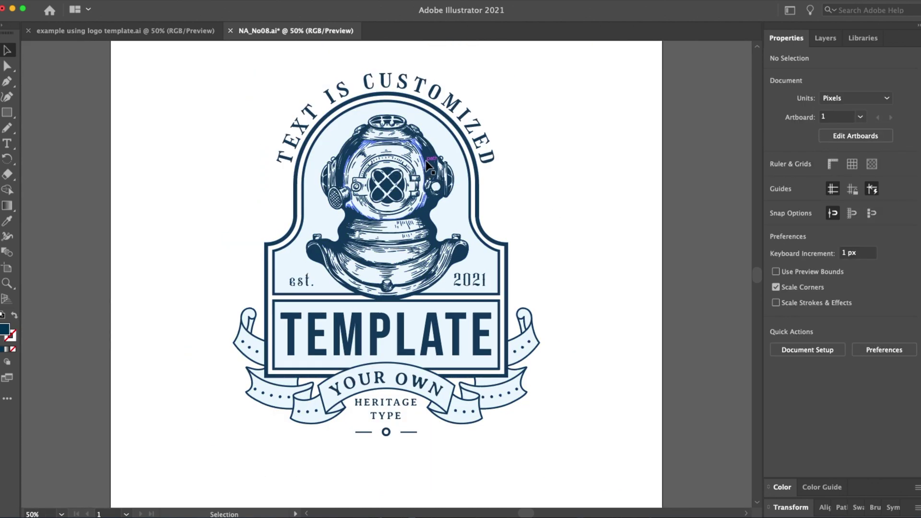
Ungroup the badge, helmet and ribbon artwork and deselect its parts.
click(425, 160)
right_click(426, 161)
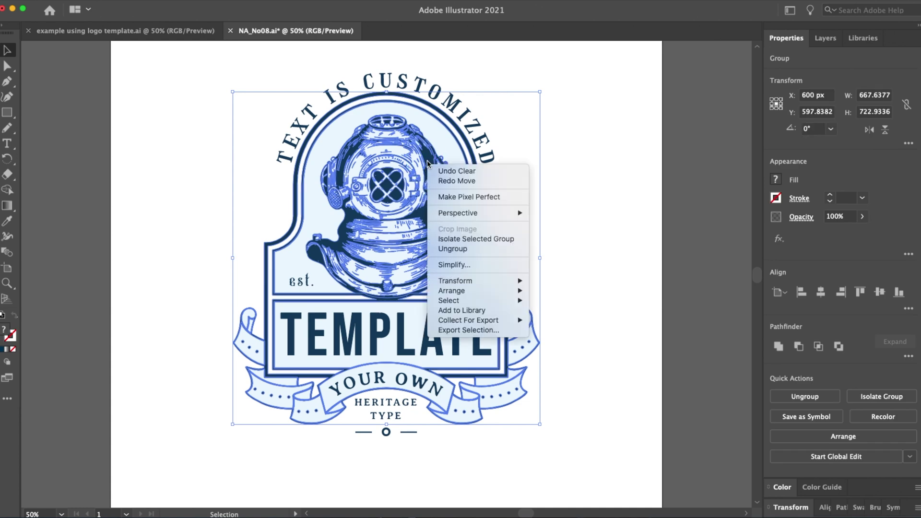
click(582, 248)
Try moving the dark line art off the pale fill shapes and undo that move.
drag(426, 165, 459, 161)
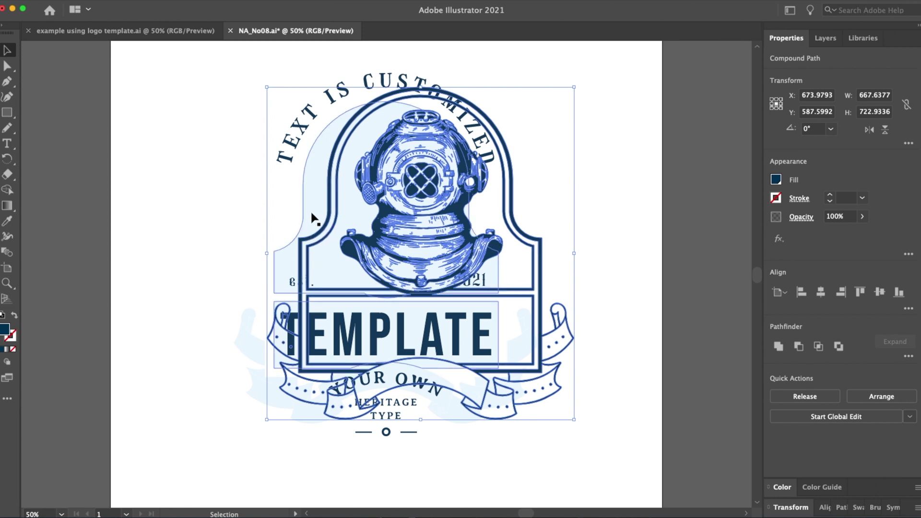
key(ctrl+z)
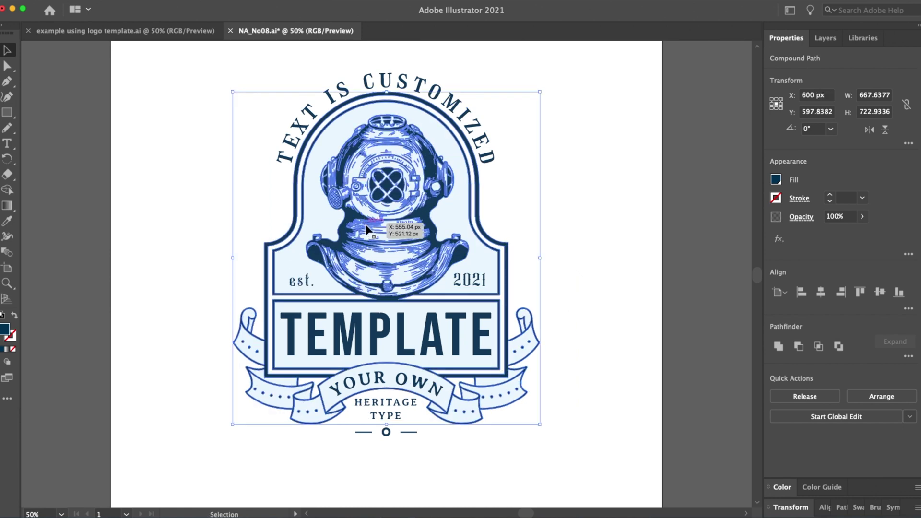
scroll(586, 261, right, 2)
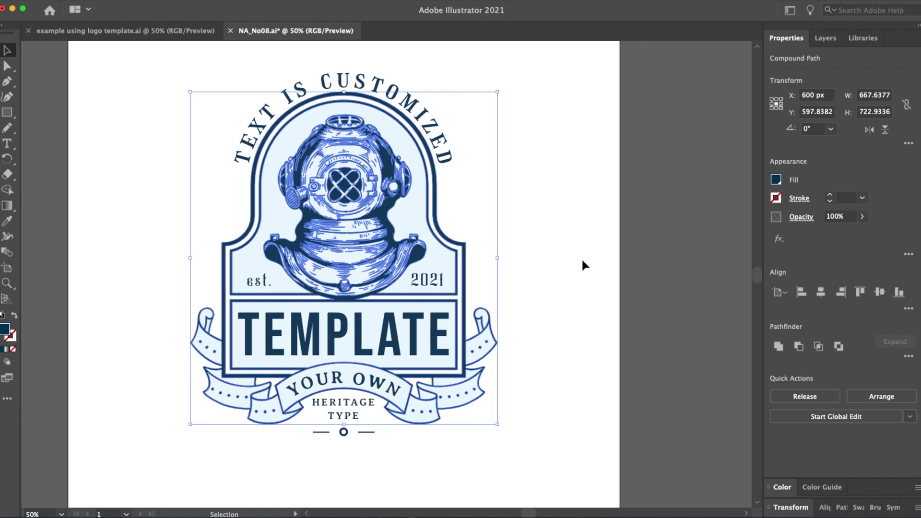
Move the dark line-art compound path off the artboard, past its right edge, leaving the pale fill shapes in place.
click(384, 153)
drag(383, 153, 714, 177)
scroll(684, 175, right, 5)
drag(428, 160, 478, 168)
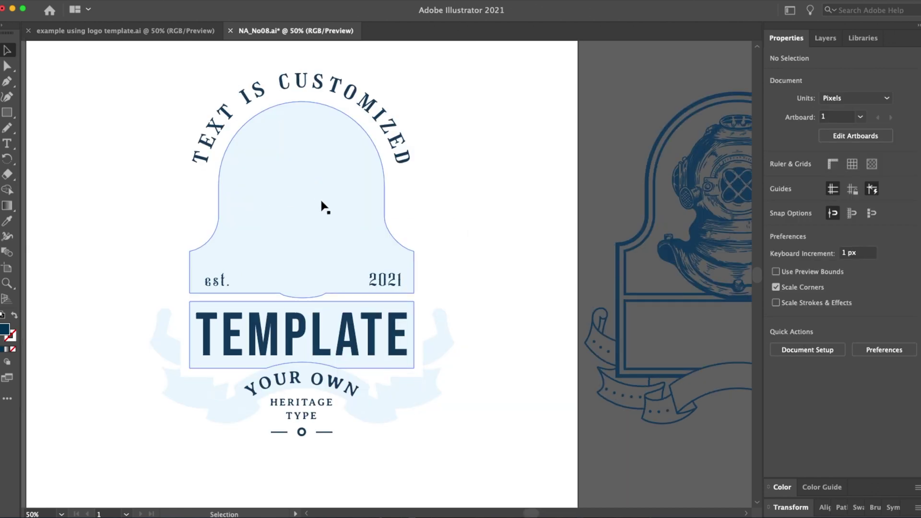
Change the pale badge background's fill to RGB gold #d4a100 and compare it with the example template document.
click(315, 228)
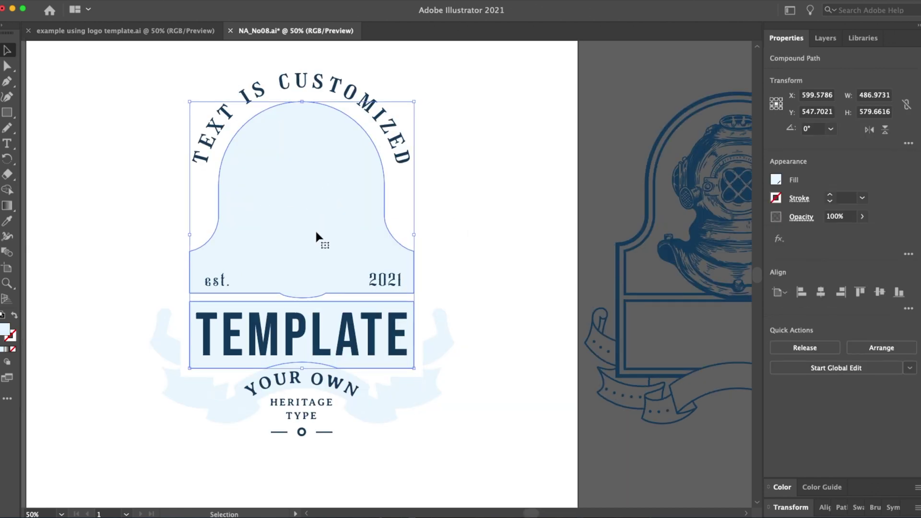
click(776, 180)
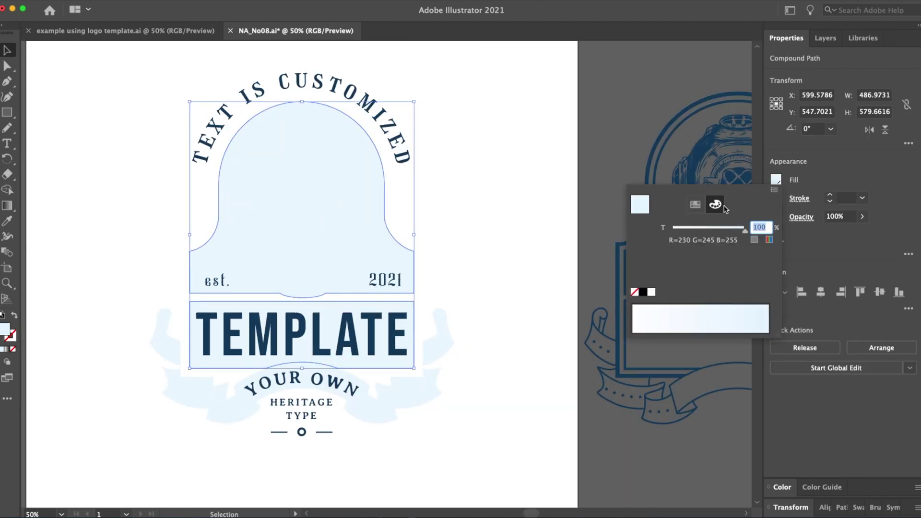
click(776, 191)
click(792, 208)
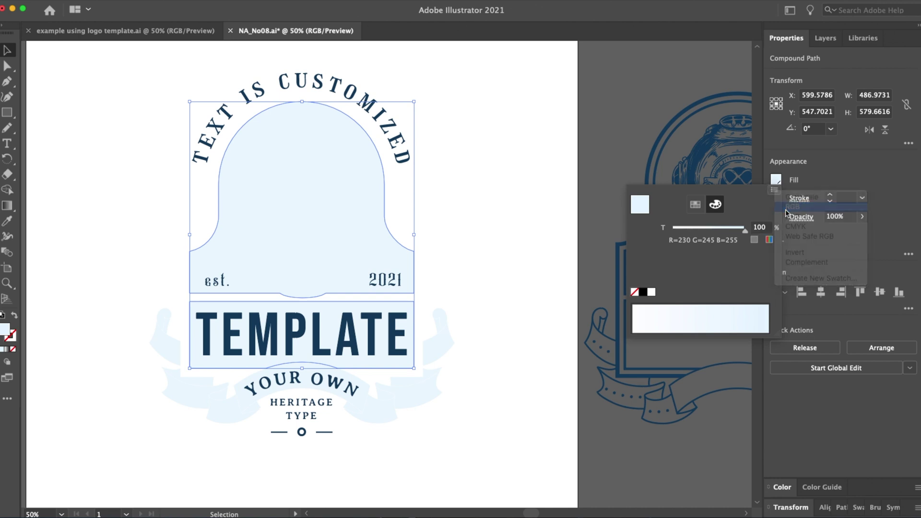
click(695, 204)
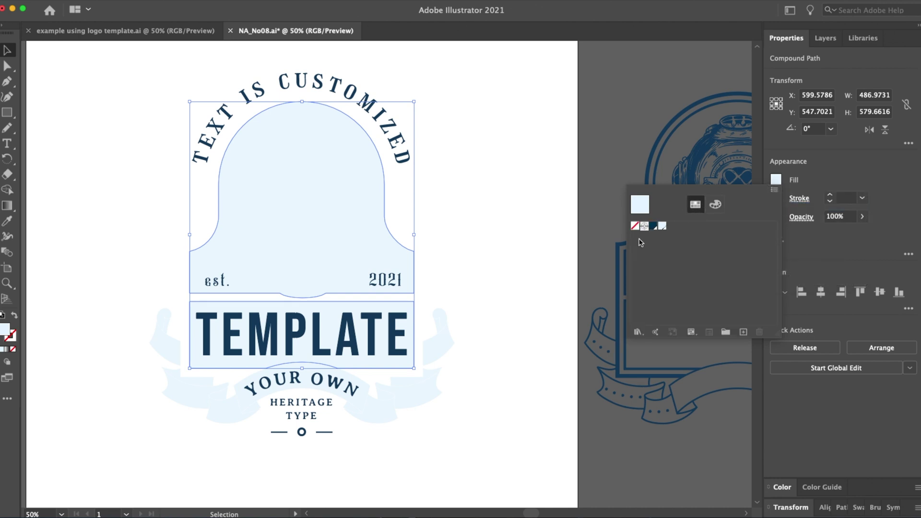
click(715, 209)
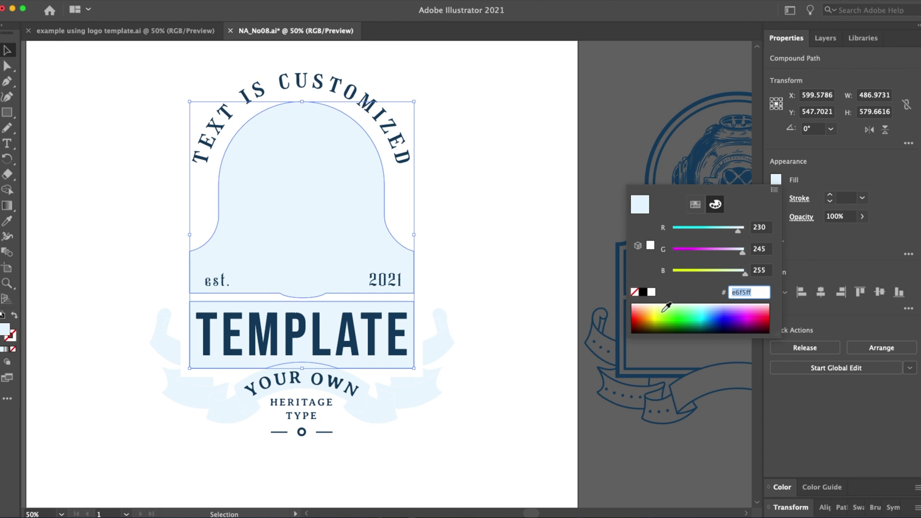
click(649, 320)
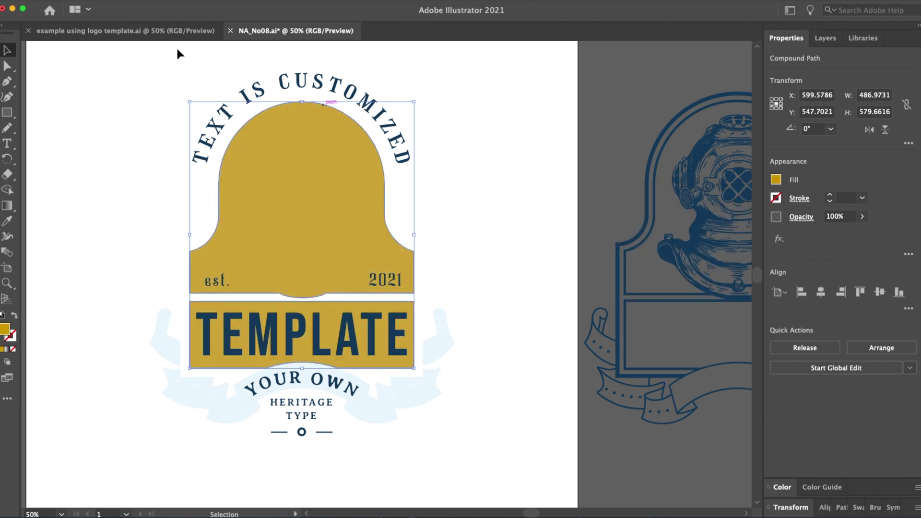
click(120, 31)
click(277, 31)
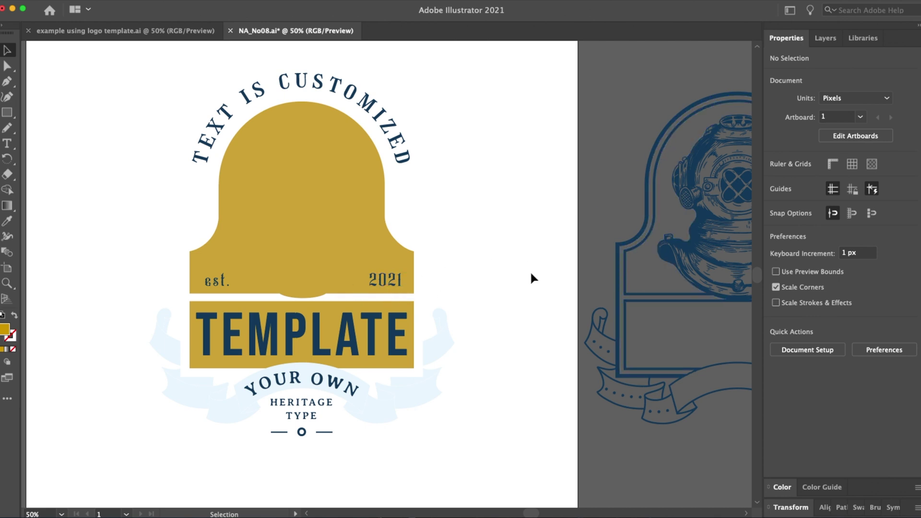
Apply the badge's gold fill to the ribbon shapes with the Eyedropper and raise its green value for a yellower tone.
scroll(531, 274, right, 1)
key(ctrl+z)
key(i)
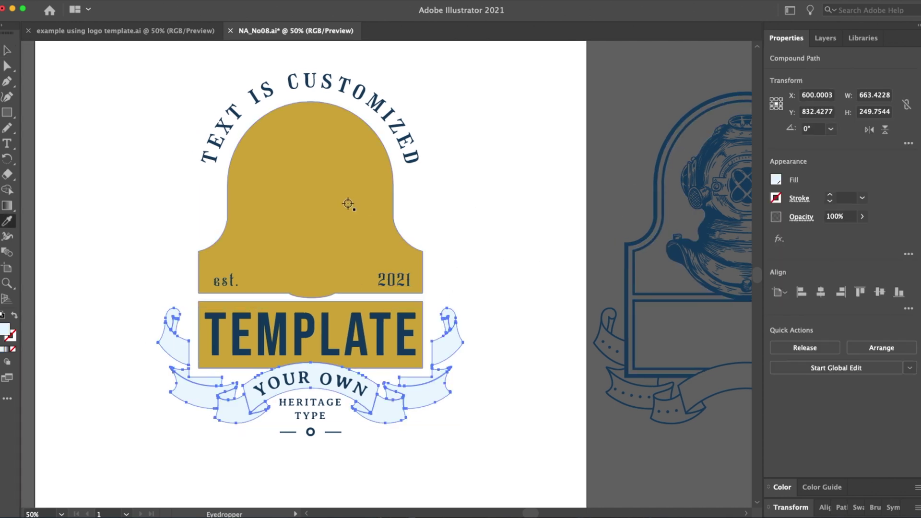
click(346, 202)
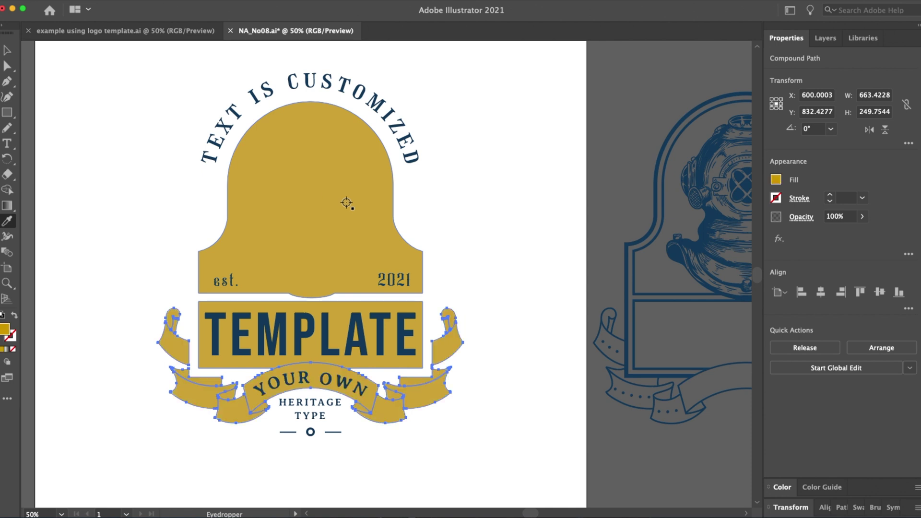
click(775, 181)
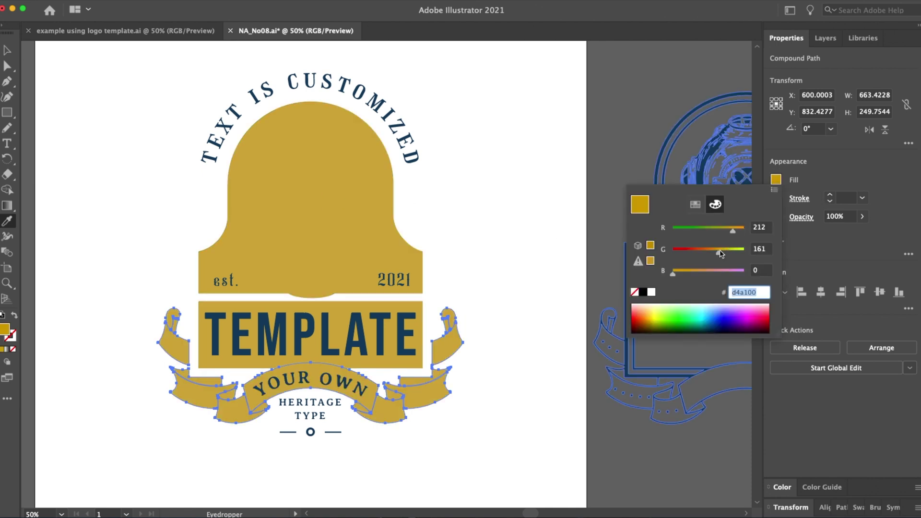
drag(721, 253, 726, 253)
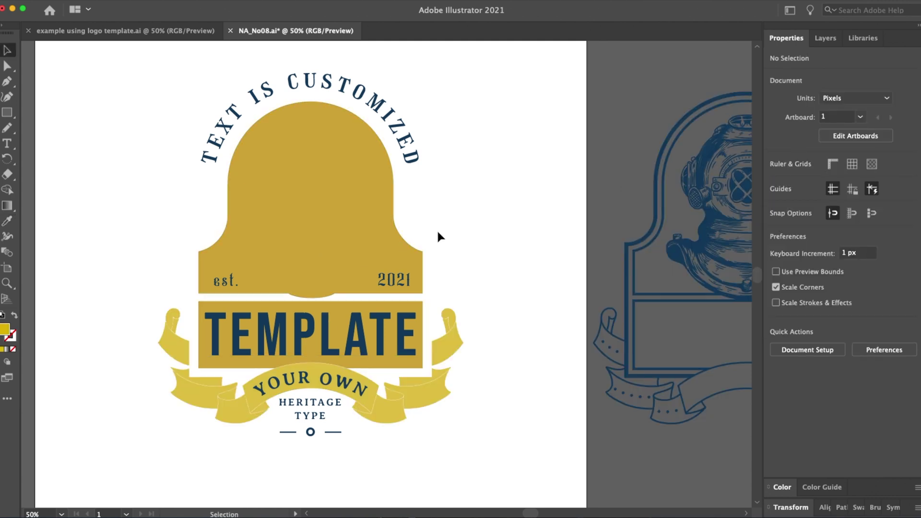
Isolate the dark line-art compound path beside the artboard and exit isolation mode.
scroll(478, 226, up, 1)
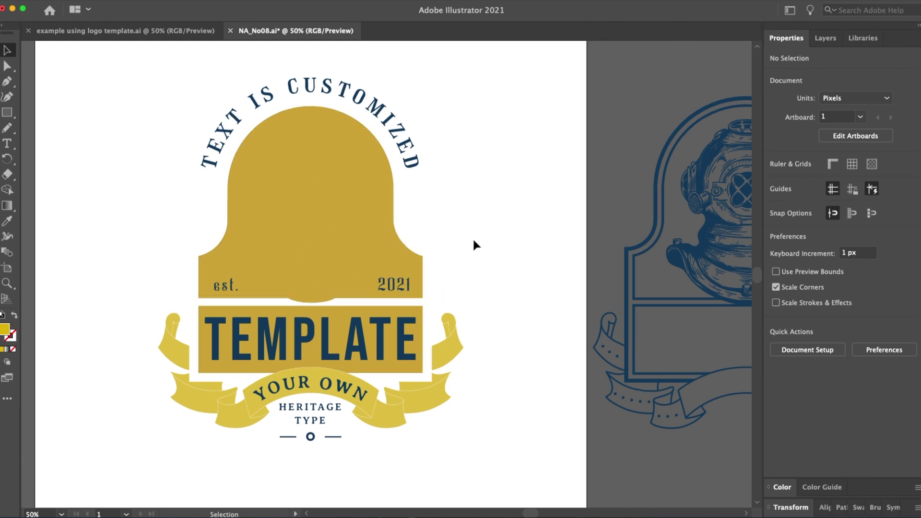
scroll(473, 238, right, 10)
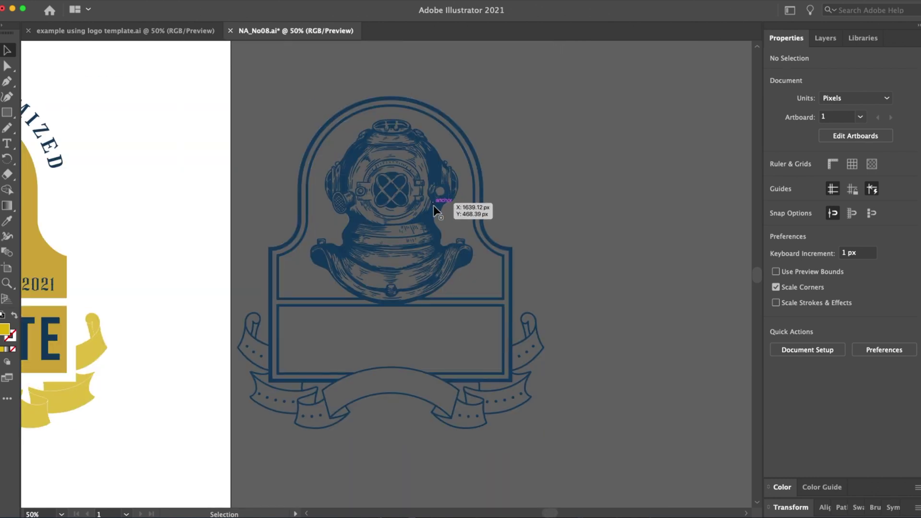
double_click(431, 211)
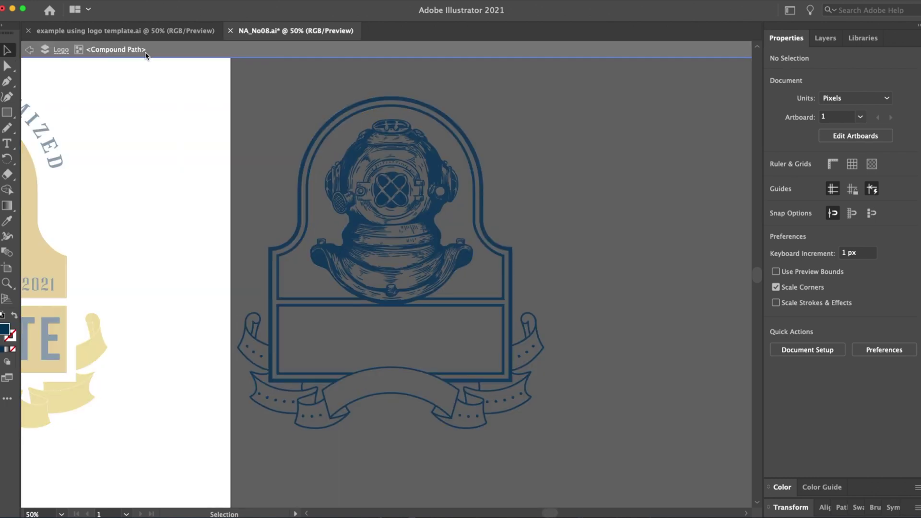
double_click(209, 108)
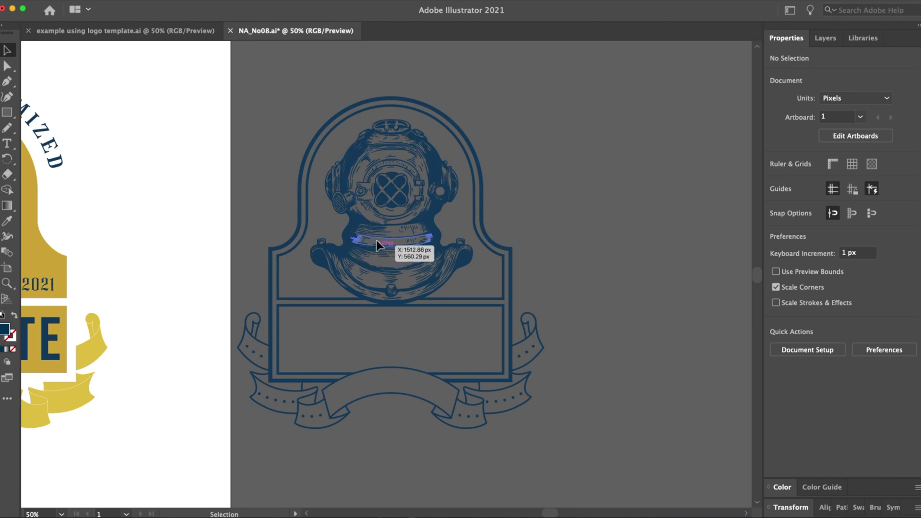
Shift the dark line-art compound path slightly to the right beside the artboard and deselect it.
drag(357, 219, 363, 219)
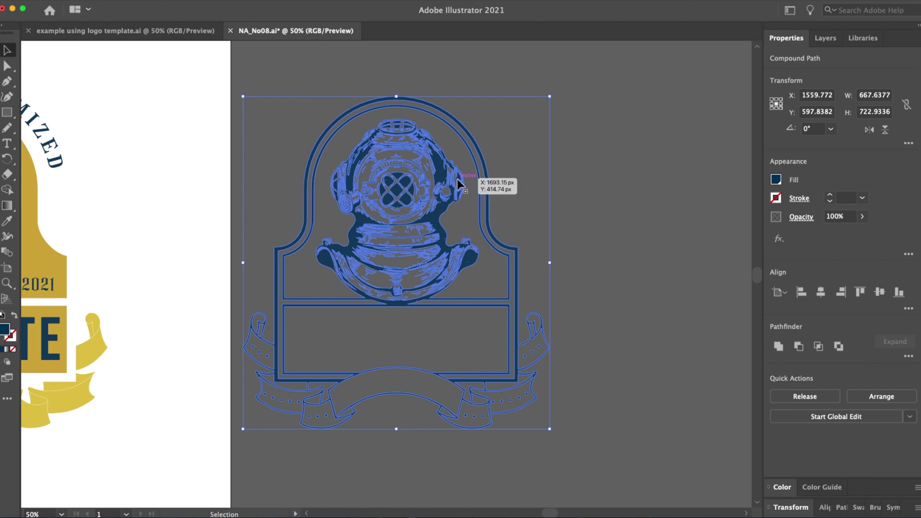
click(542, 177)
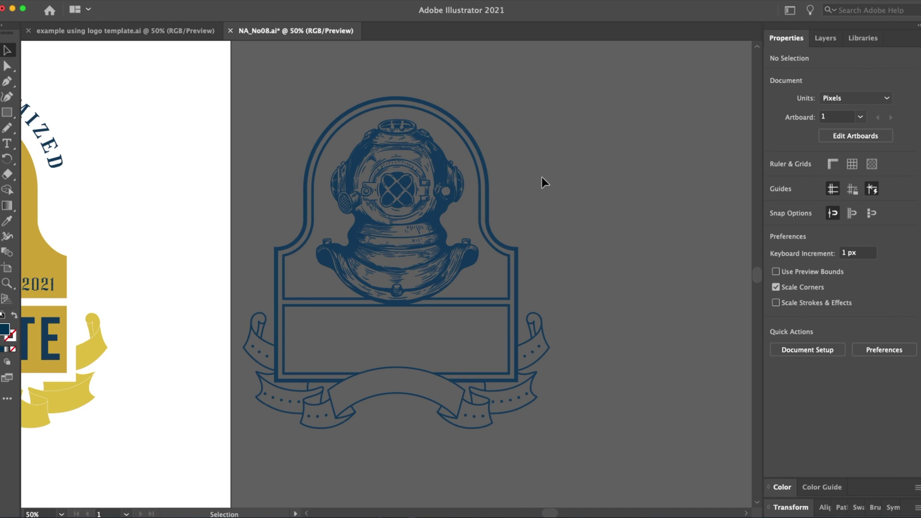
Release the dark line-art compound path into separate shapes and deselect them.
right_click(438, 169)
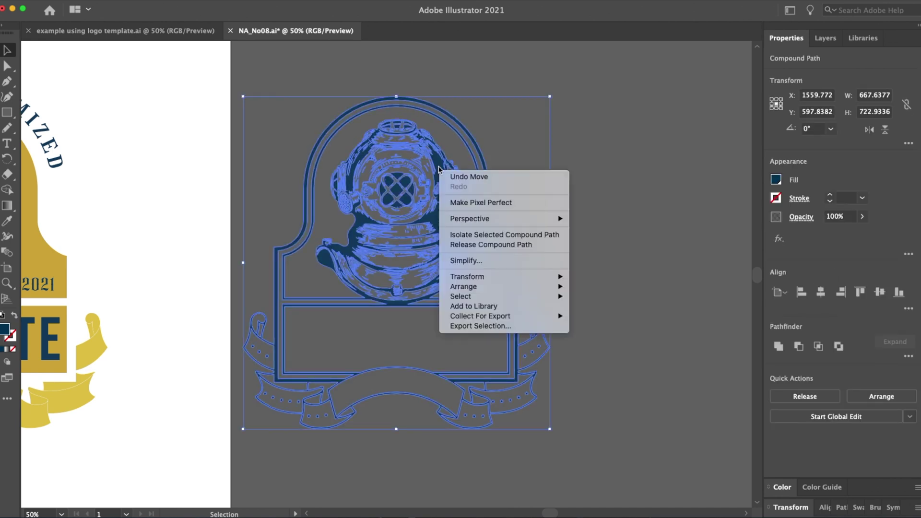
click(483, 246)
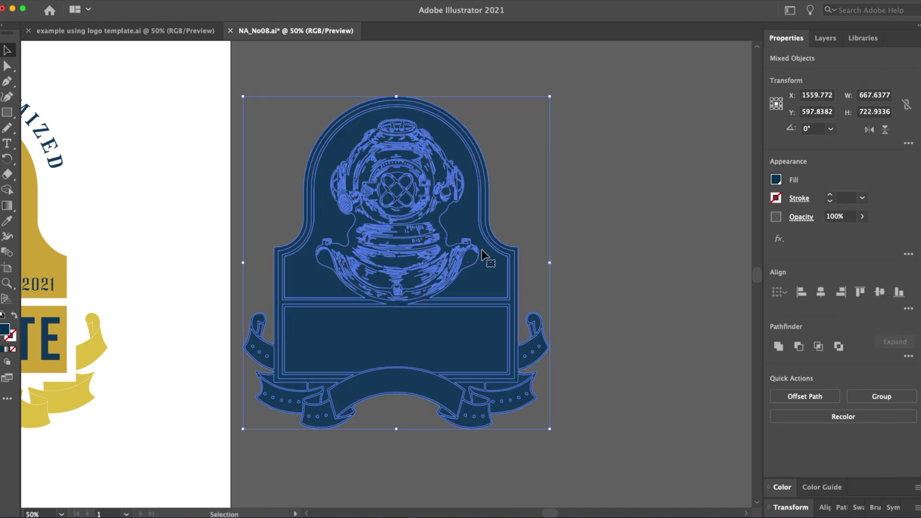
click(597, 207)
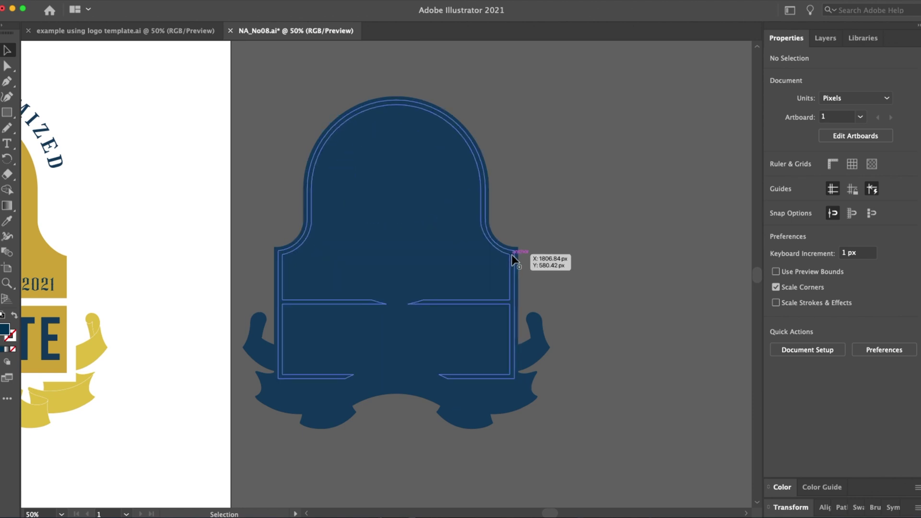
Move the released badge silhouette and its grouped shapes to the right, away from the small helmet detail pieces.
drag(518, 252, 768, 238)
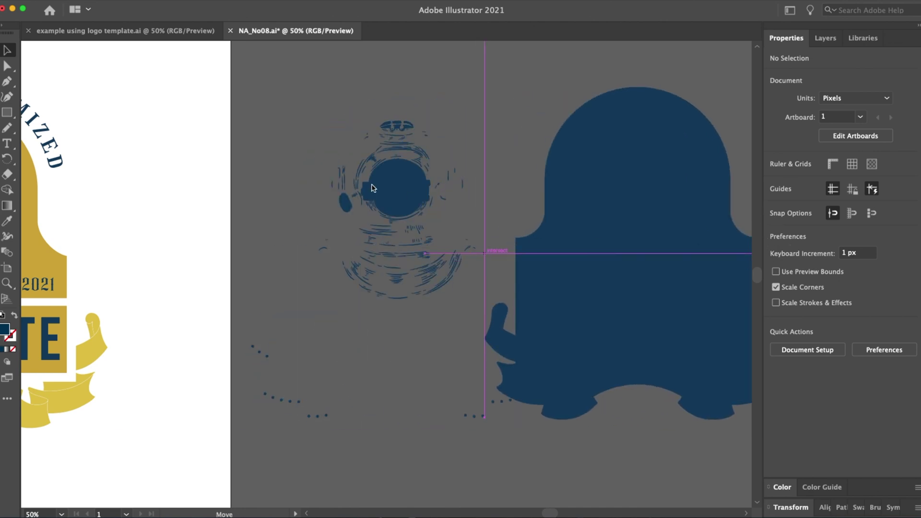
mouse_move(374, 188)
mouse_down()
mouse_move(385, 172)
mouse_move(626, 187)
mouse_up()
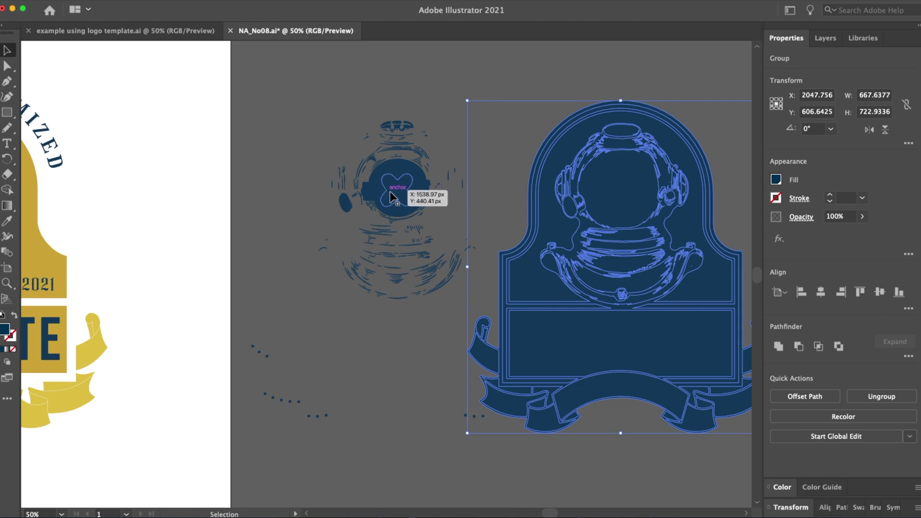
click(512, 131)
drag(571, 144, 465, 98)
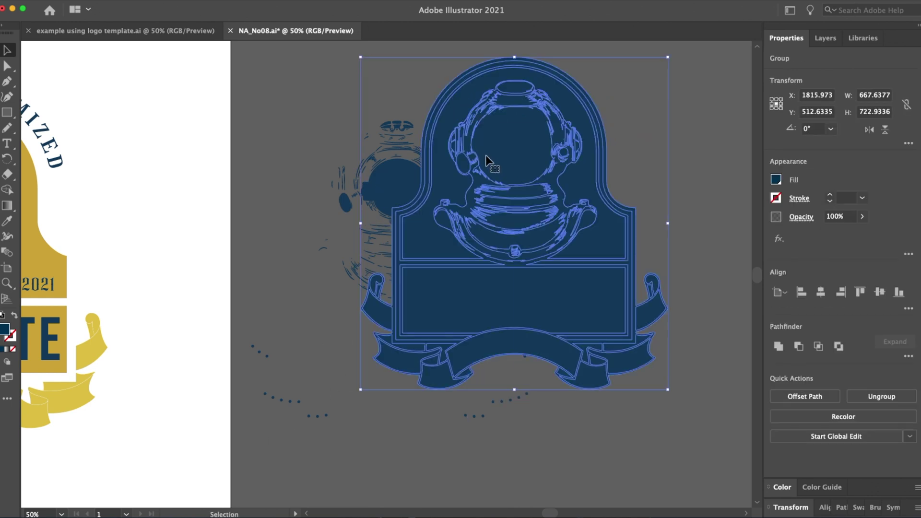
drag(488, 161, 555, 176)
Ungroup the released badge artwork and pull the solid silhouette and frame shapes apart from the remaining pieces.
right_click(555, 176)
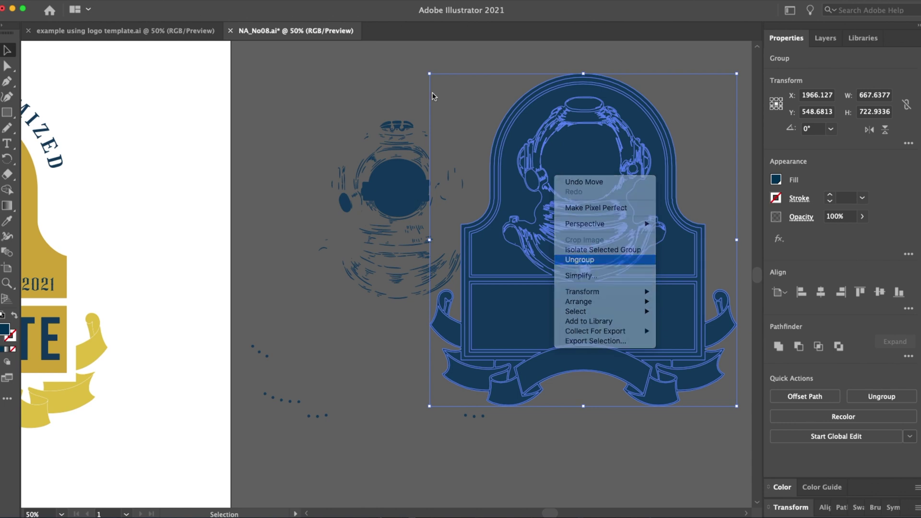
click(580, 259)
click(470, 91)
click(440, 189)
drag(696, 85, 577, 123)
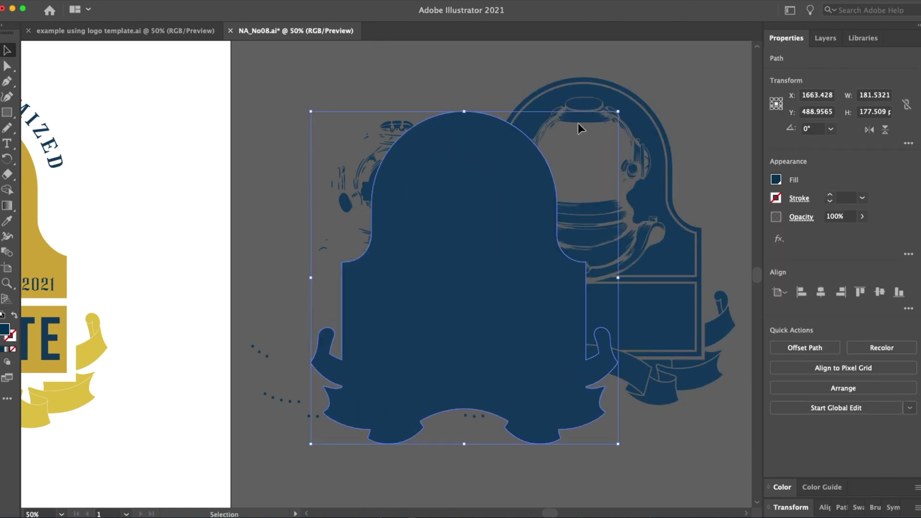
click(513, 144)
drag(432, 82, 603, 338)
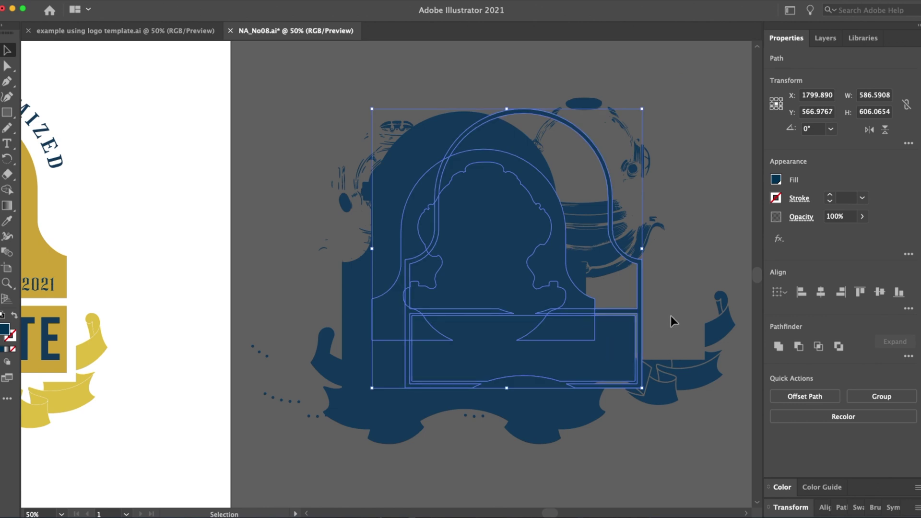
Undo the shape moves, the ungrouping and the release of the line-art compound path.
key(a)
key(ctrl+z)
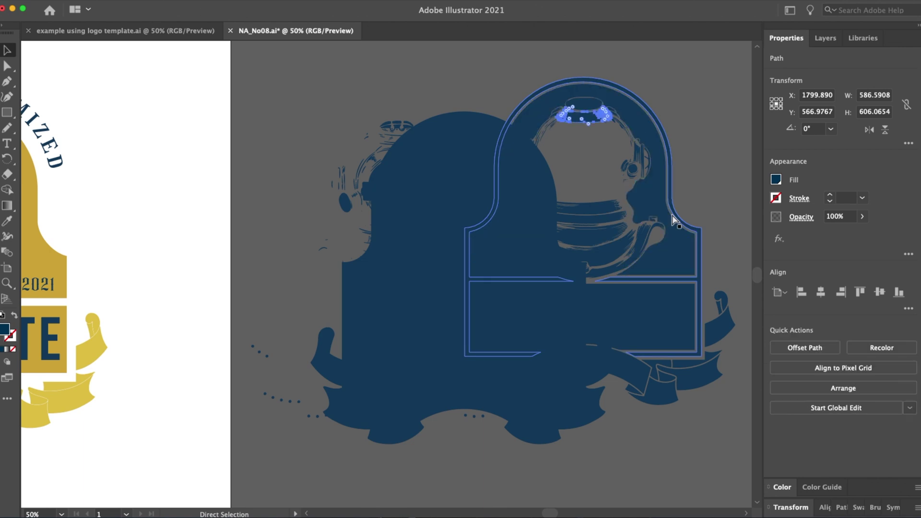
key(ctrl+z)
key(ctrl+z)
key(ctrl+z)
key(ctrl+z)
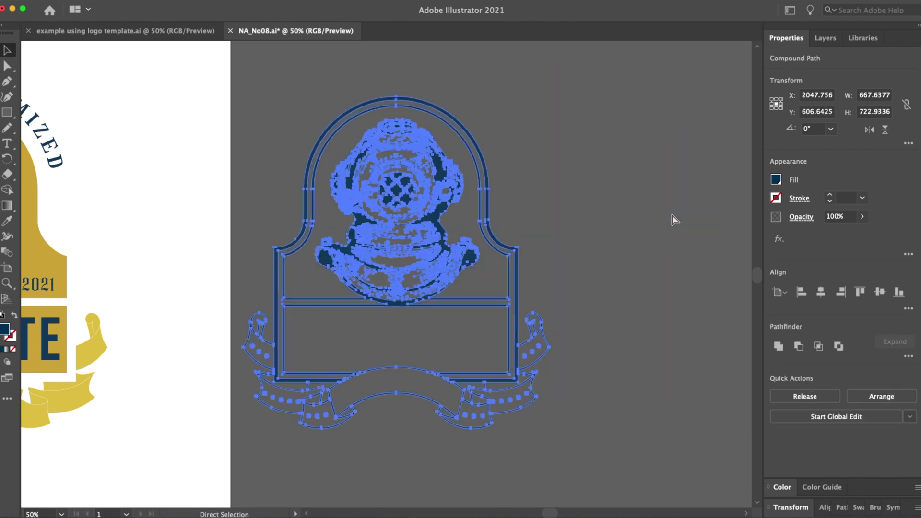
Deselect the restored line art and isolate its compound path for editing.
scroll(655, 239, left, 3)
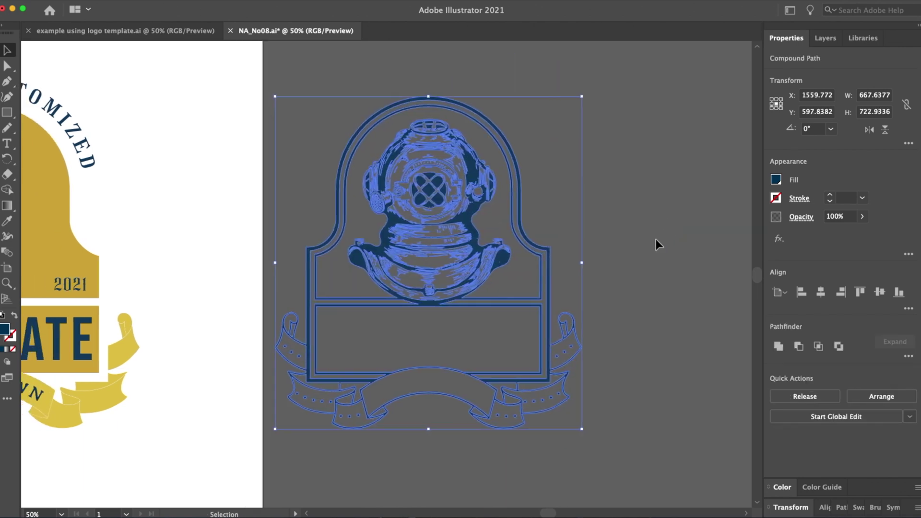
click(655, 239)
key(ctrl+equal)
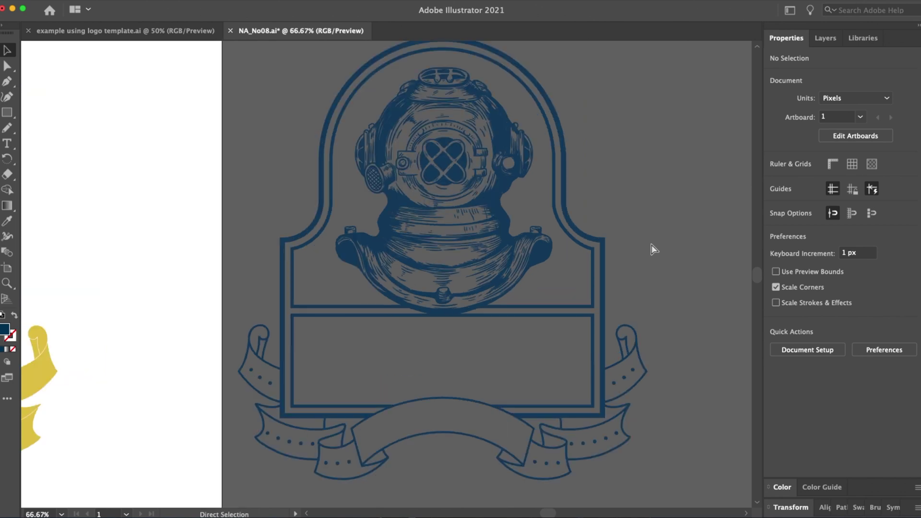
key(ctrl+minus)
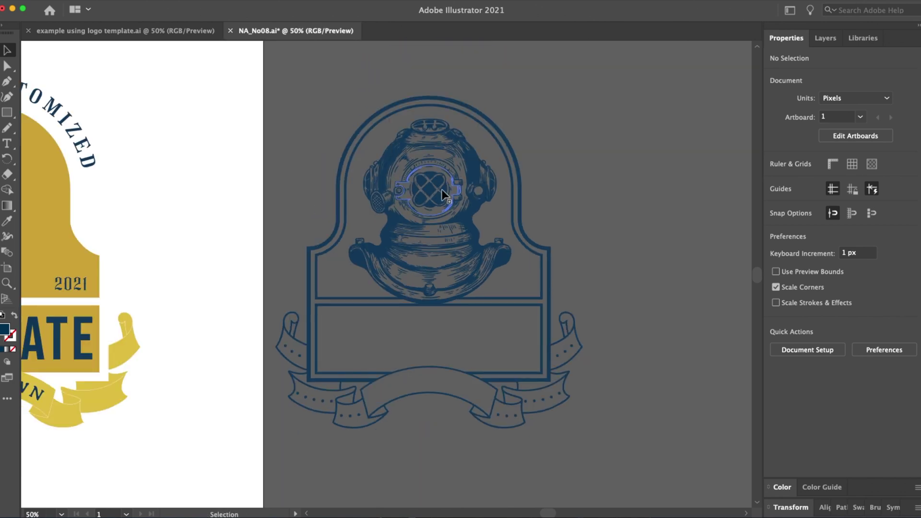
scroll(518, 269, right, 5)
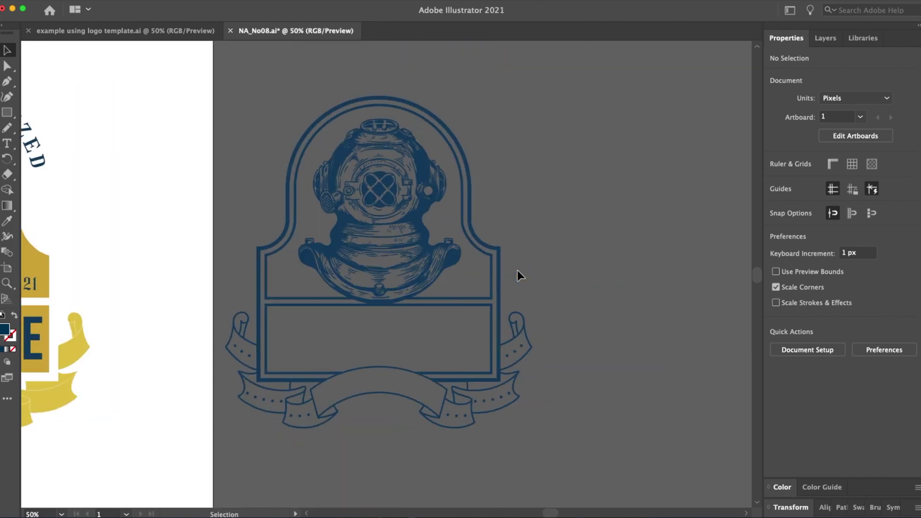
scroll(517, 270, left, 5)
double_click(481, 172)
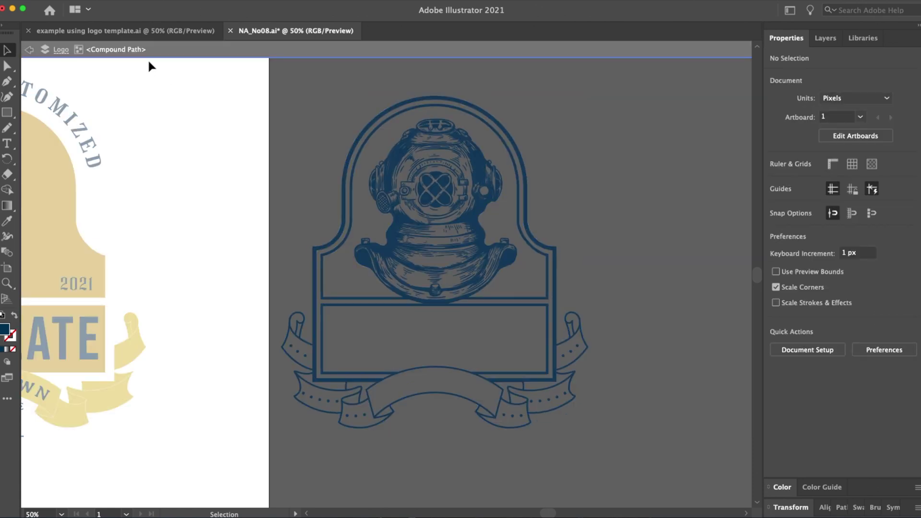
Direct-select the anchor points in the central part of the diving helmet and delete them from the compound path.
key(a)
key(super+equal)
scroll(424, 134, up, 2)
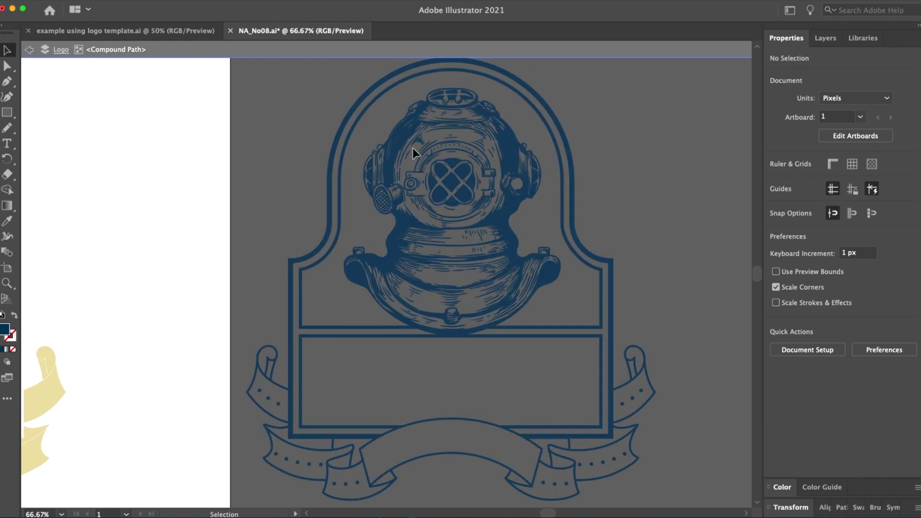
key(a)
drag(380, 111, 527, 317)
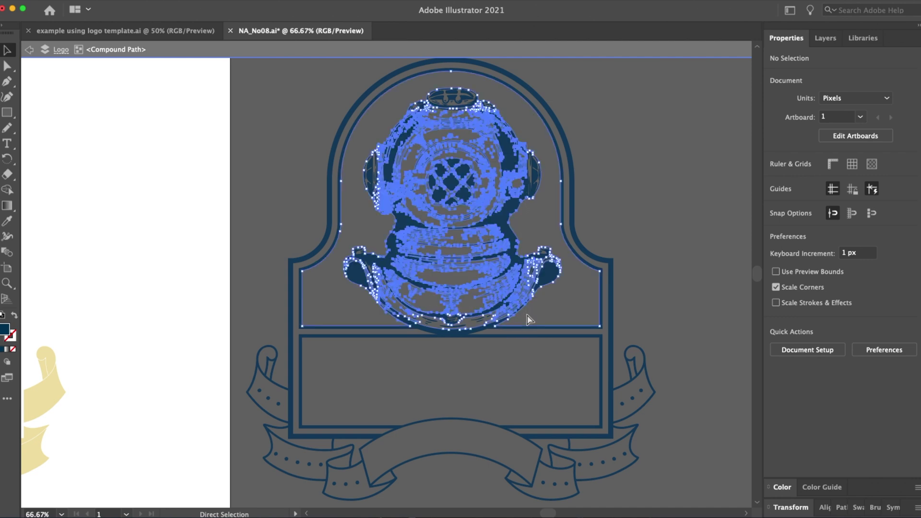
key(Delete)
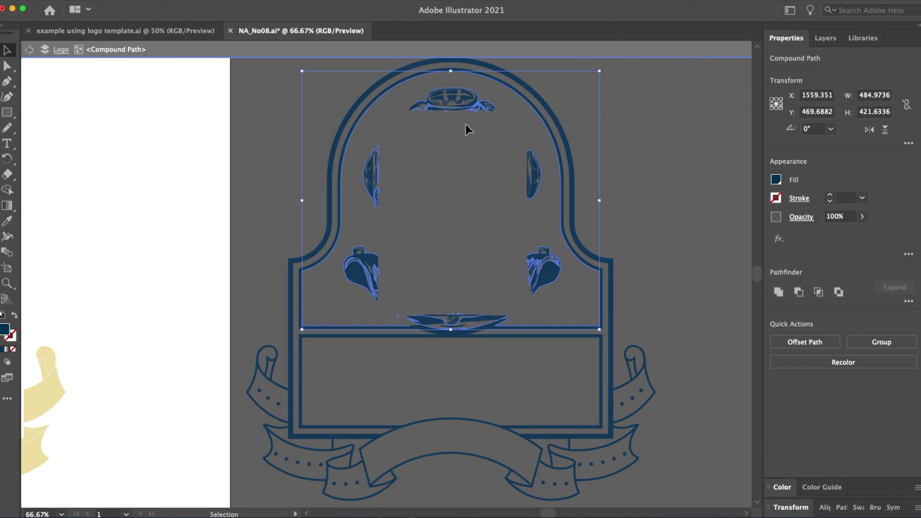
Delete the helmet's leftover top cap artwork beneath the frame's arch.
key(a)
drag(416, 88, 488, 121)
key(Delete)
key(a)
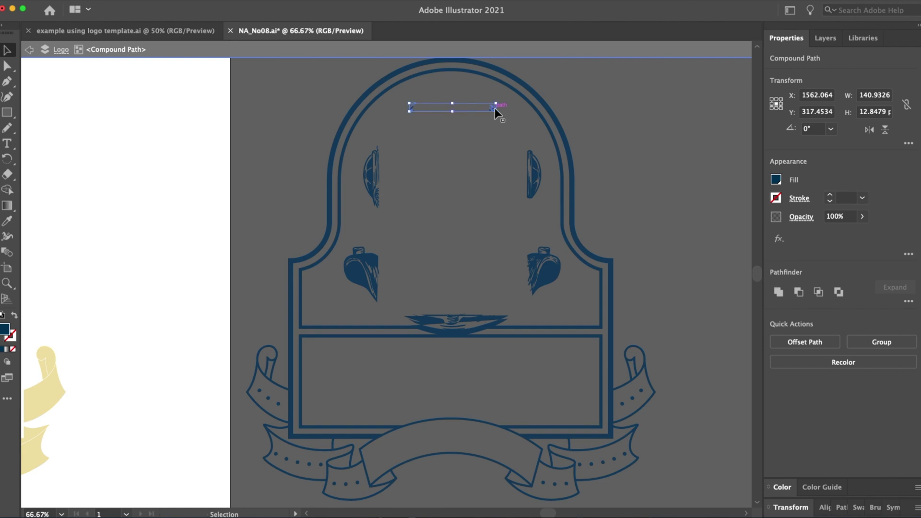
key(Delete)
Delete the leftover artwork of the helmet's right side port, including its small remaining fragment.
drag(503, 148, 542, 194)
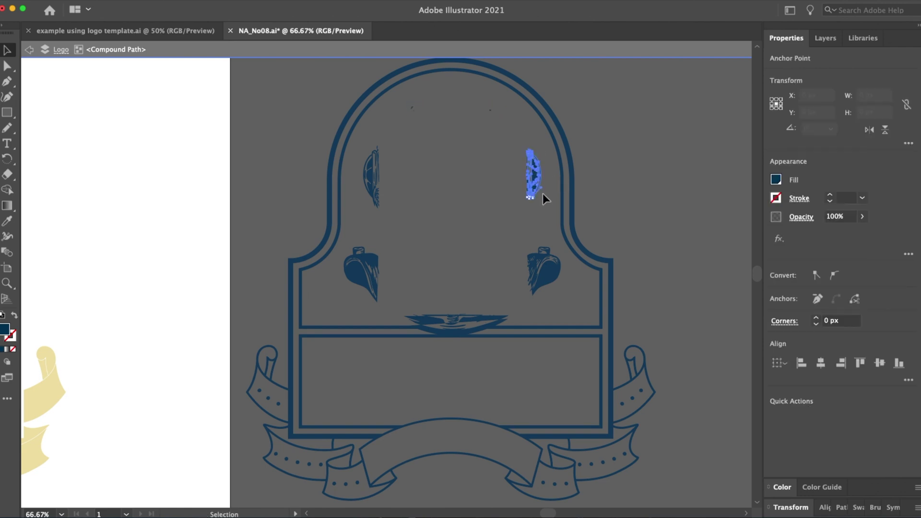
key(Delete)
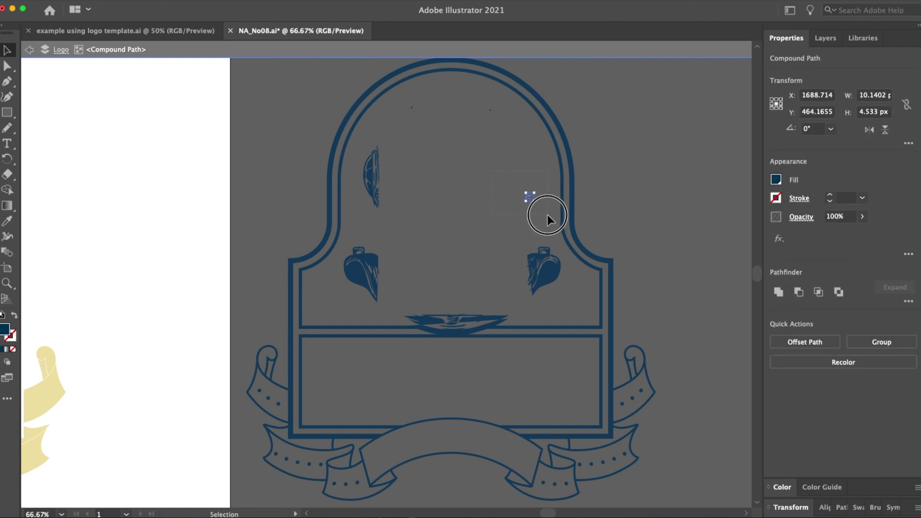
key(super+a)
key(a)
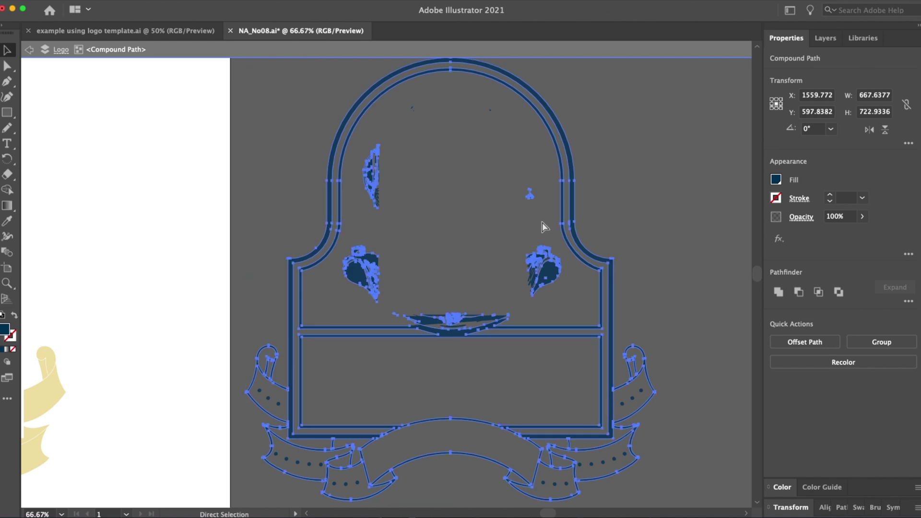
click(525, 191)
key(v)
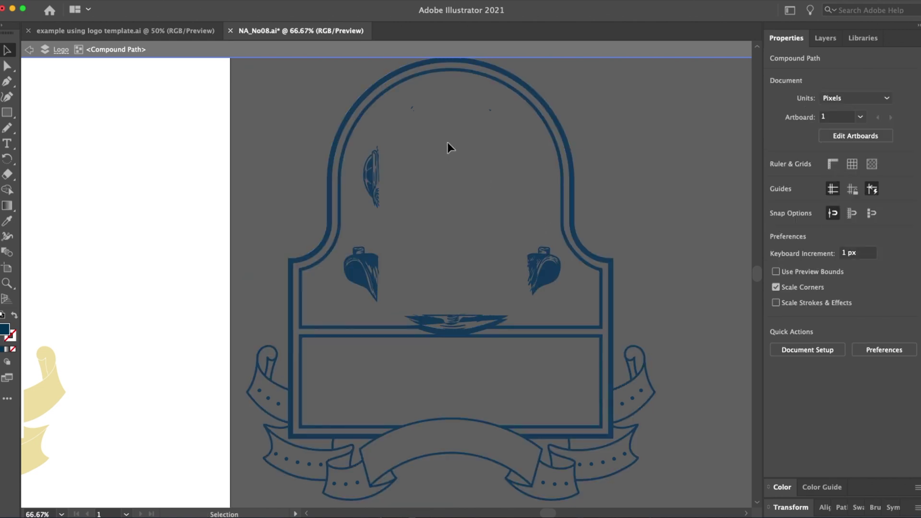
Delete the stray specks under the arch and the leftover artwork of the helmet's left side port.
drag(405, 100, 501, 124)
key(Delete)
key(a)
drag(360, 143, 410, 213)
key(Delete)
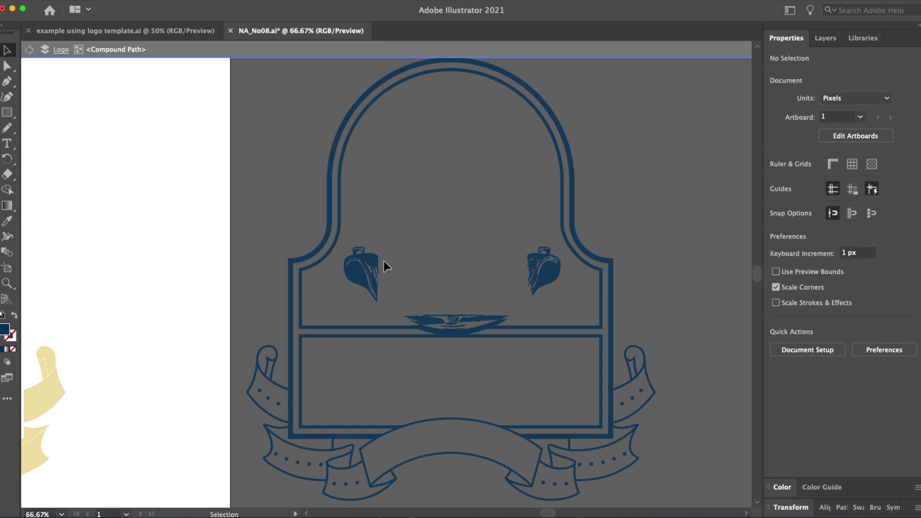
Delete the left and right shoulder pieces of the helmet's collar from the frame.
key(v)
drag(347, 244, 394, 303)
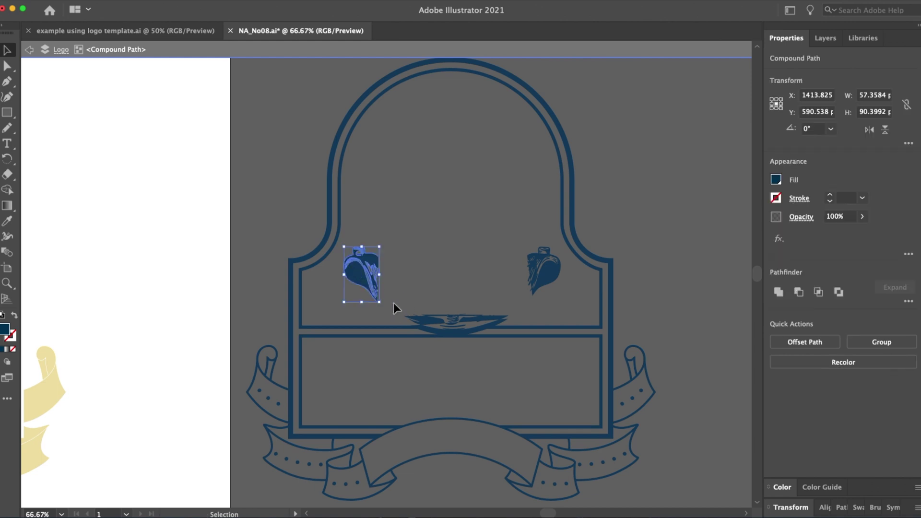
key(Delete)
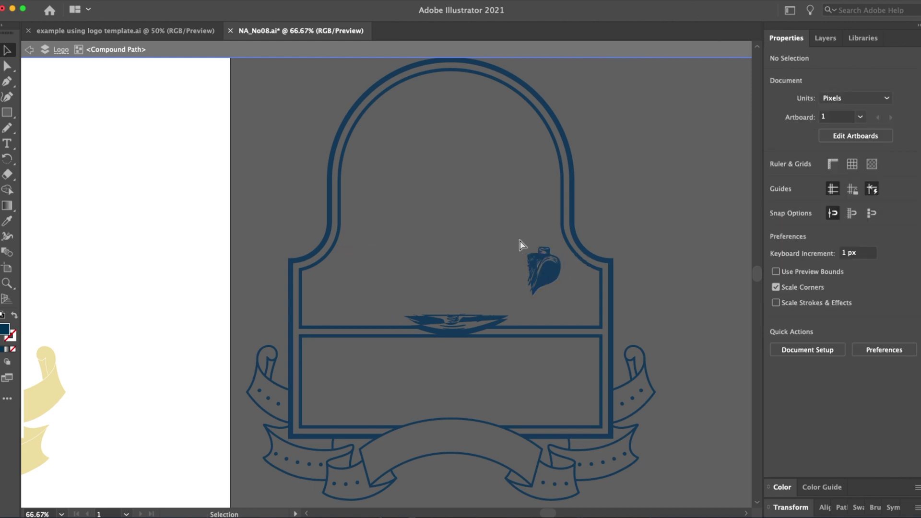
key(a)
drag(517, 236, 560, 305)
key(v)
key(Delete)
Direct-select and delete the helmet collar's bottom anchor points above the frame's horizontal divider.
scroll(497, 293, down, 1)
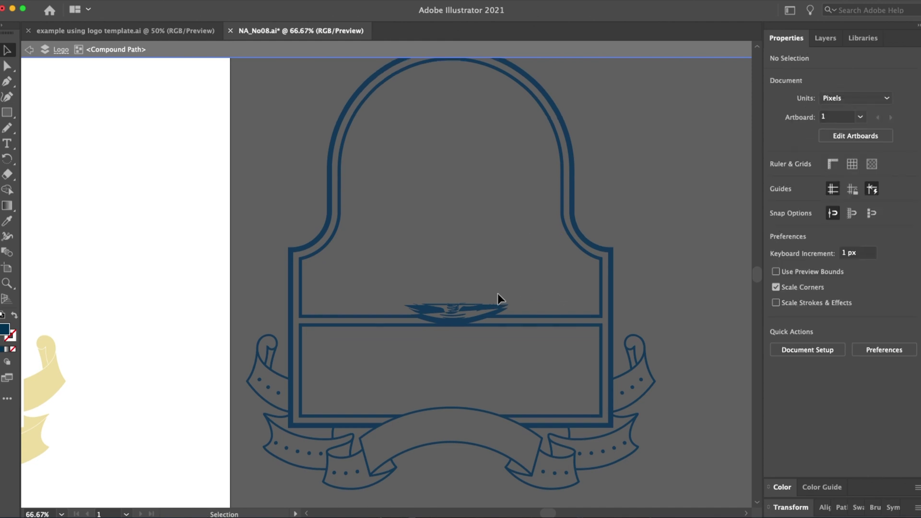
key(a)
drag(401, 286, 510, 317)
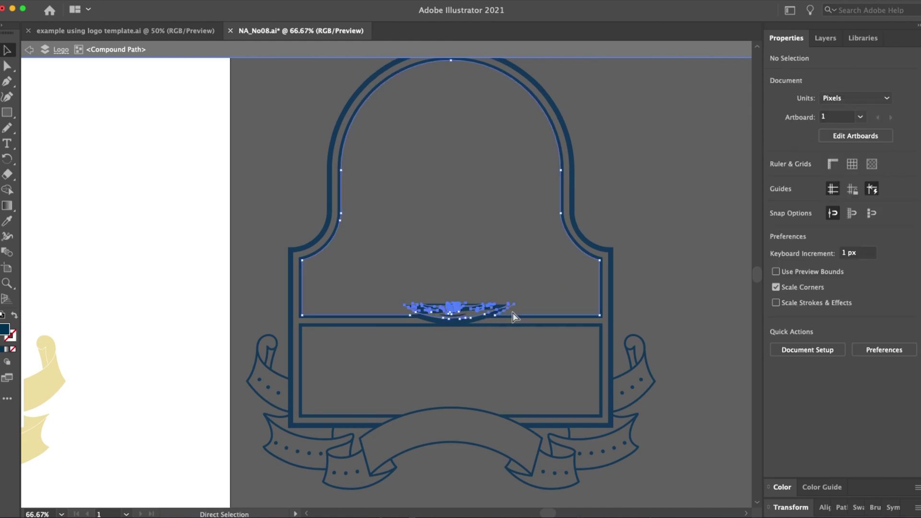
key(Delete)
key(v)
Select and delete the small helmet collar fragment remaining over the middle of the frame's horizontal divider.
key(super+equal)
key(super+equal)
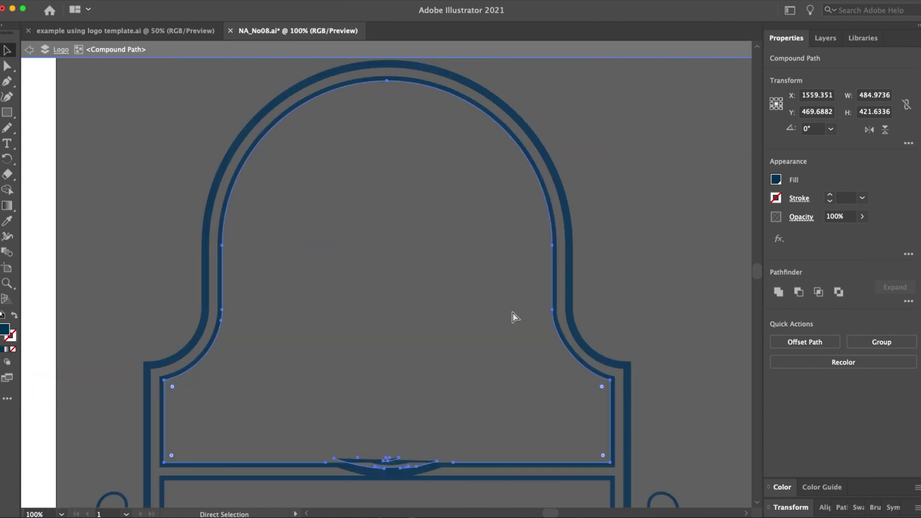
scroll(473, 253, down, 5)
scroll(473, 254, down, 3)
key(a)
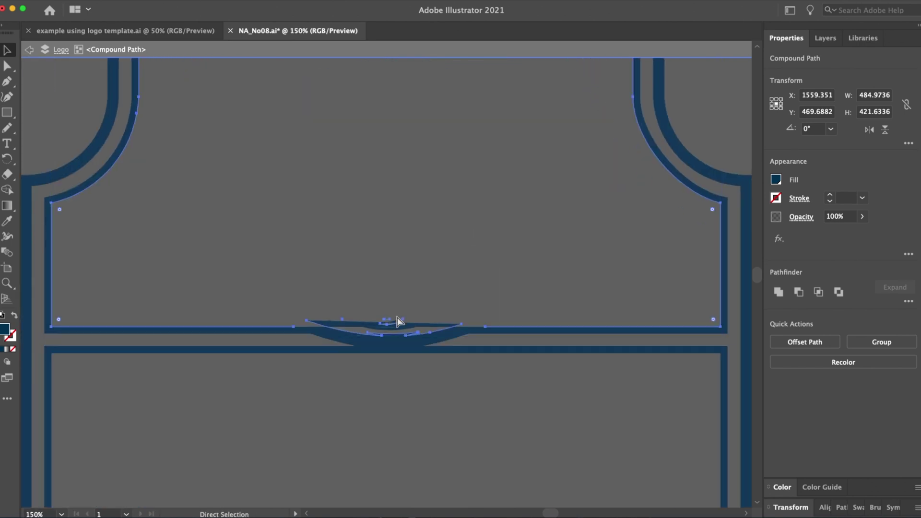
key(v)
click(354, 325)
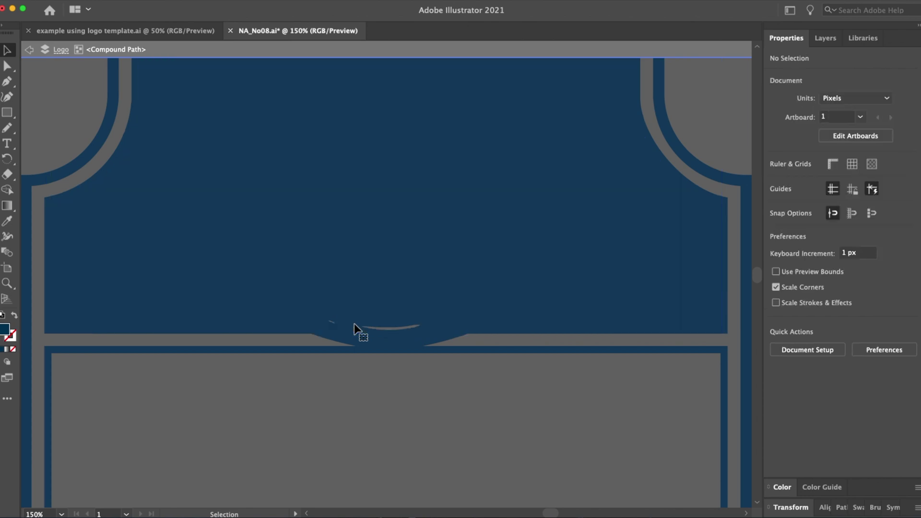
key(a)
drag(387, 324, 387, 324)
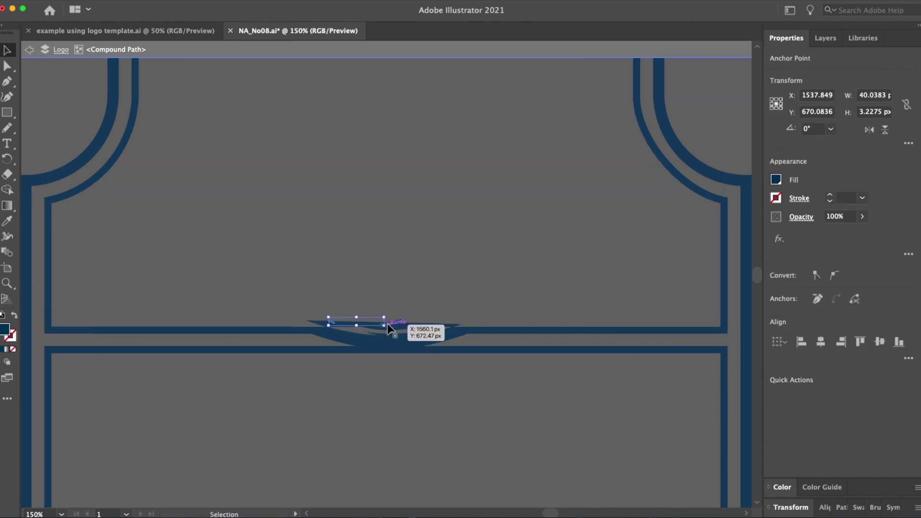
Delete the wide curved collar piece that still overlaps the frame's horizontal divider.
key(v)
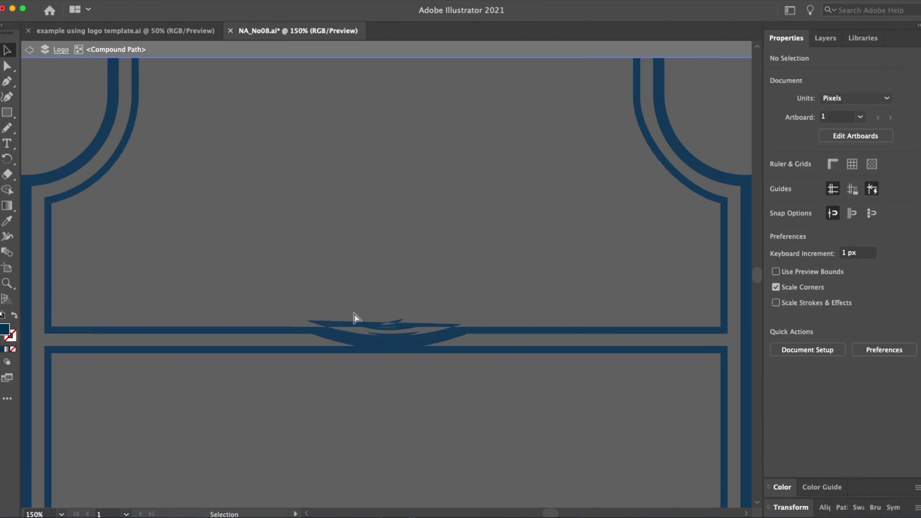
key(a)
drag(313, 318, 336, 324)
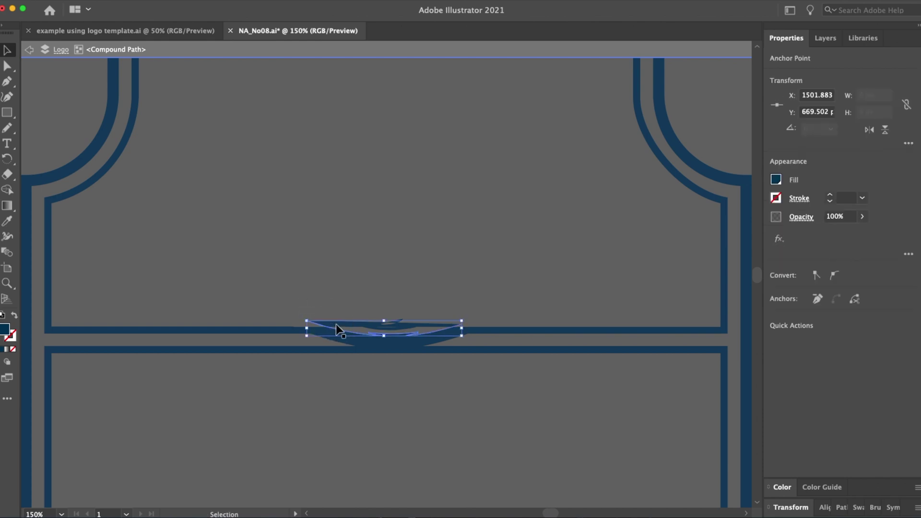
click(336, 323)
click(409, 325)
Delete the remaining thin curved and tapered collar slivers from the center of the horizontal divider.
key(super+equal)
key(super+equal)
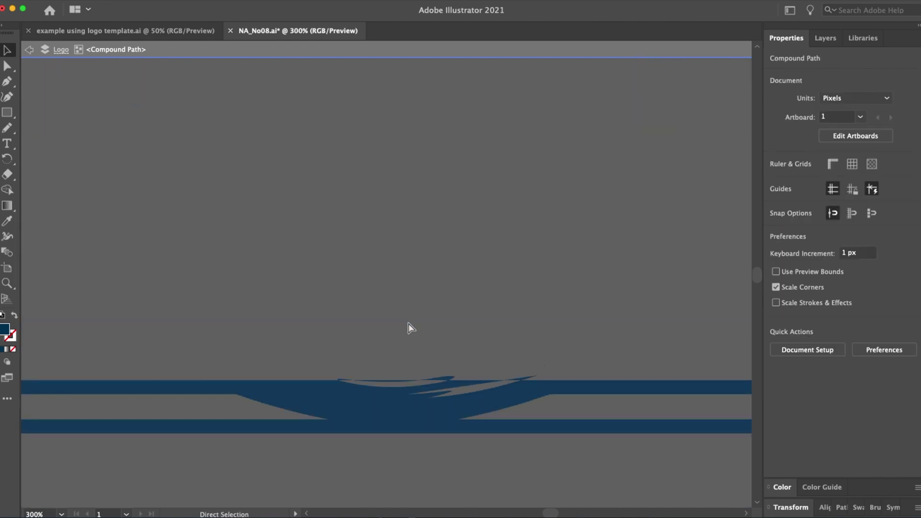
scroll(411, 321, down, 3)
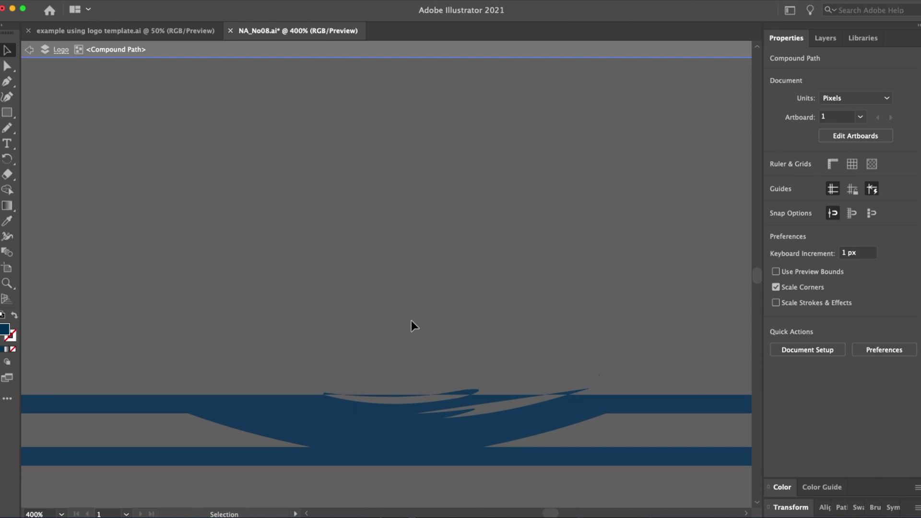
key(a)
key(v)
click(476, 356)
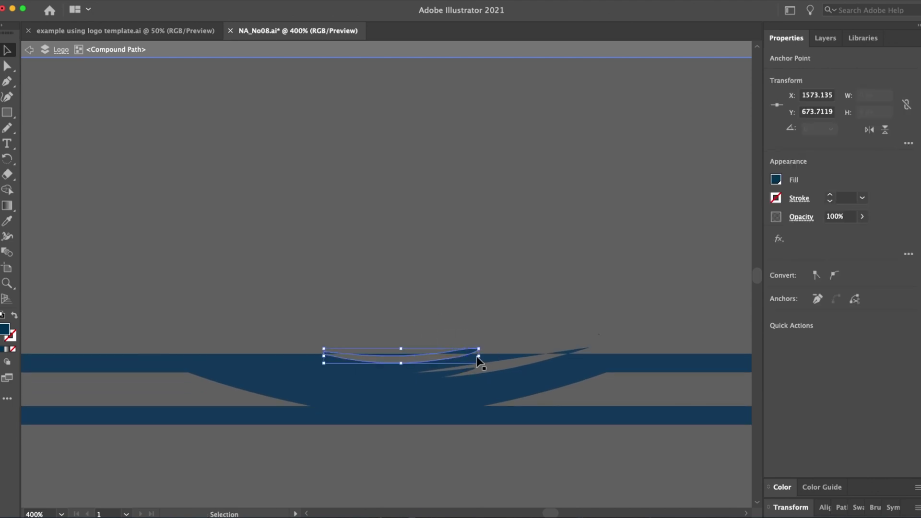
click(425, 372)
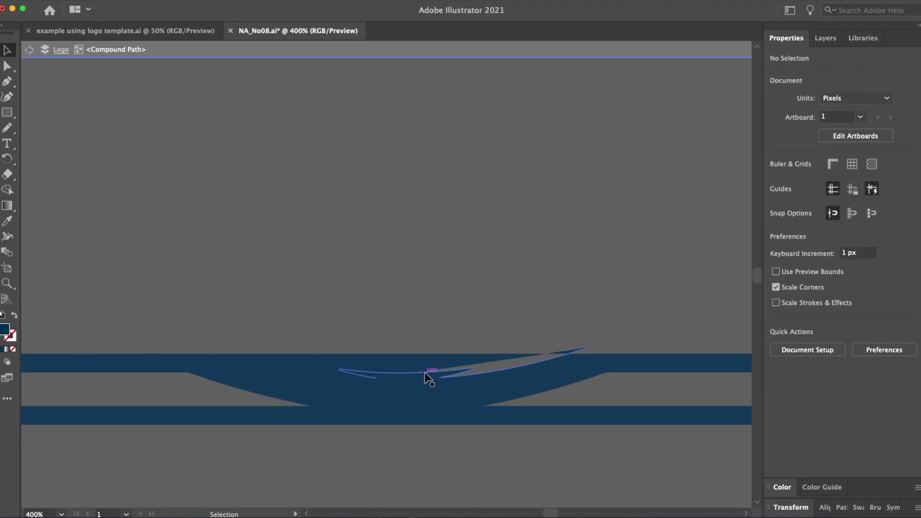
key(super+a)
click(437, 376)
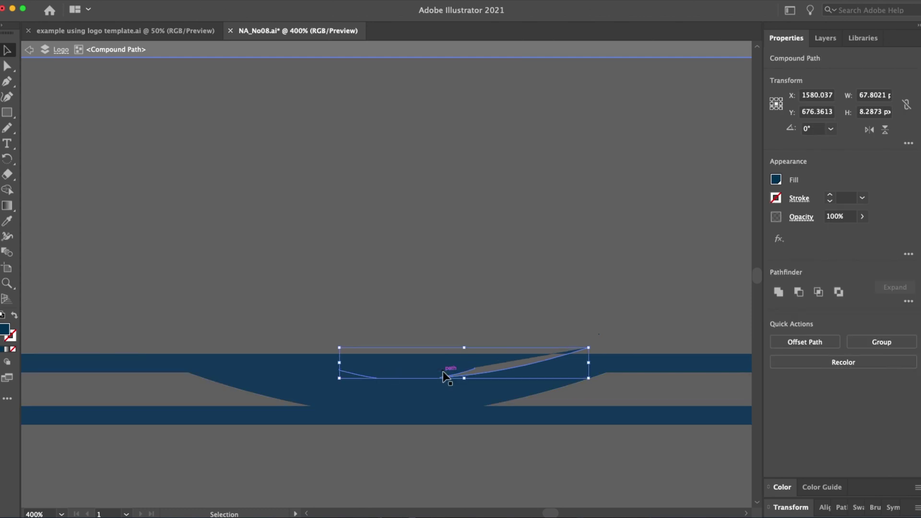
key(Delete)
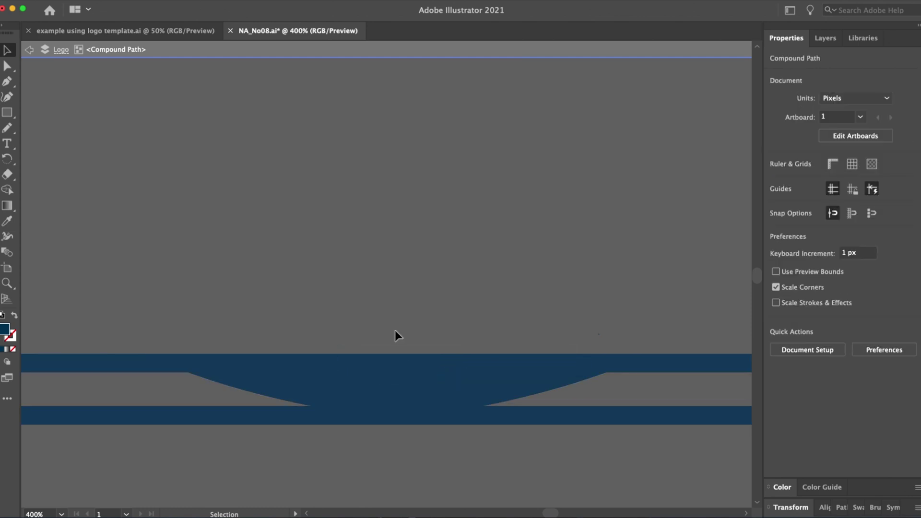
Exit isolation mode on the line art's compound path.
key(Escape)
key(a)
key(super+minus)
key(super+minus)
key(super+minus)
key(super+minus)
key(super+minus)
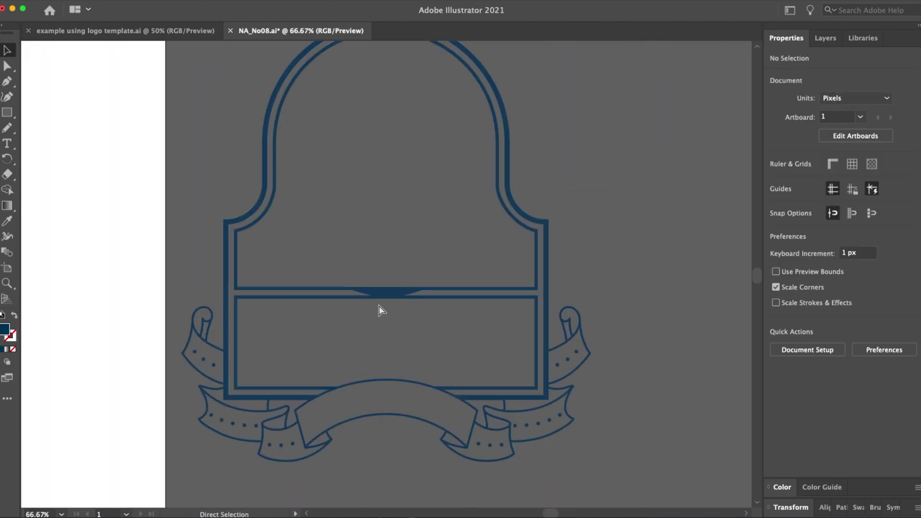
key(super+minus)
key(v)
scroll(626, 317, left, 3)
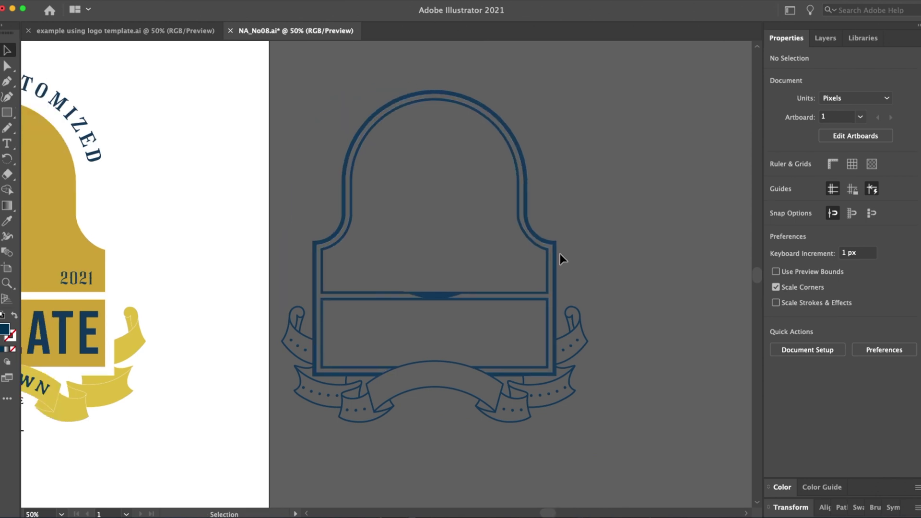
scroll(552, 256, left, 4)
click(617, 292)
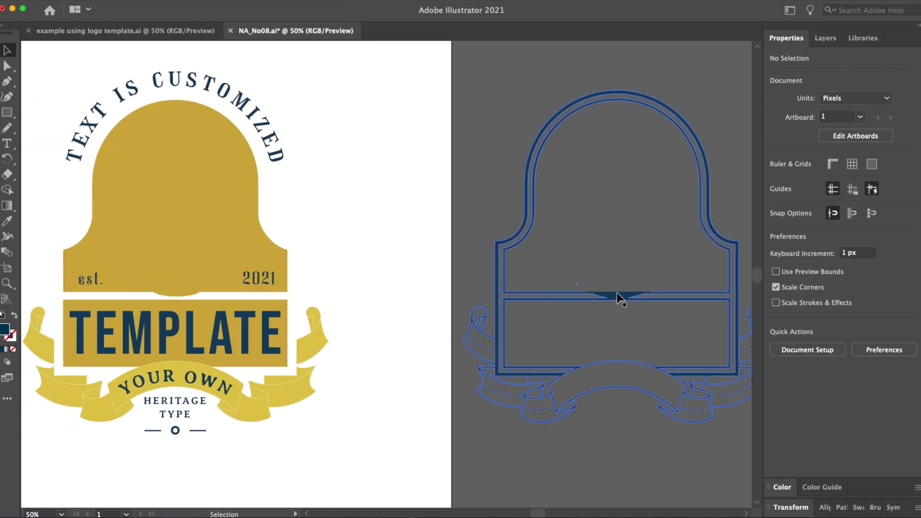
drag(617, 292, 528, 285)
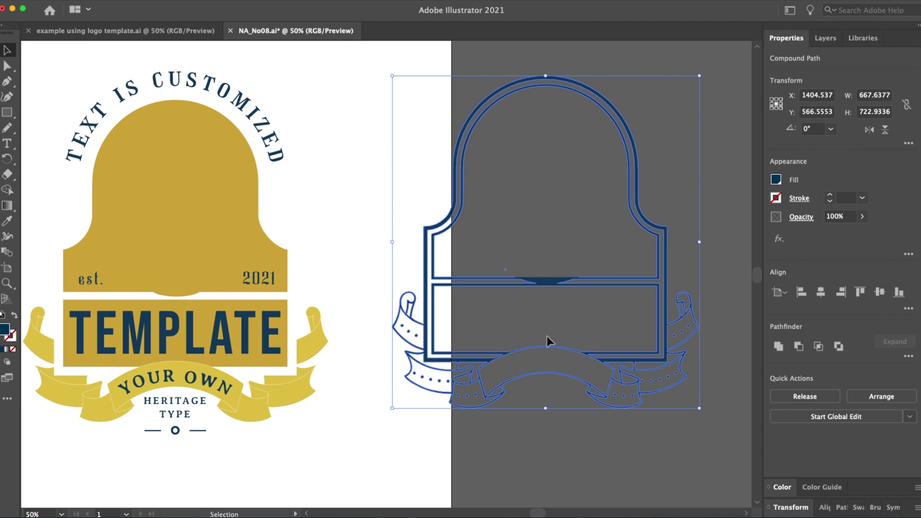
key(super+z)
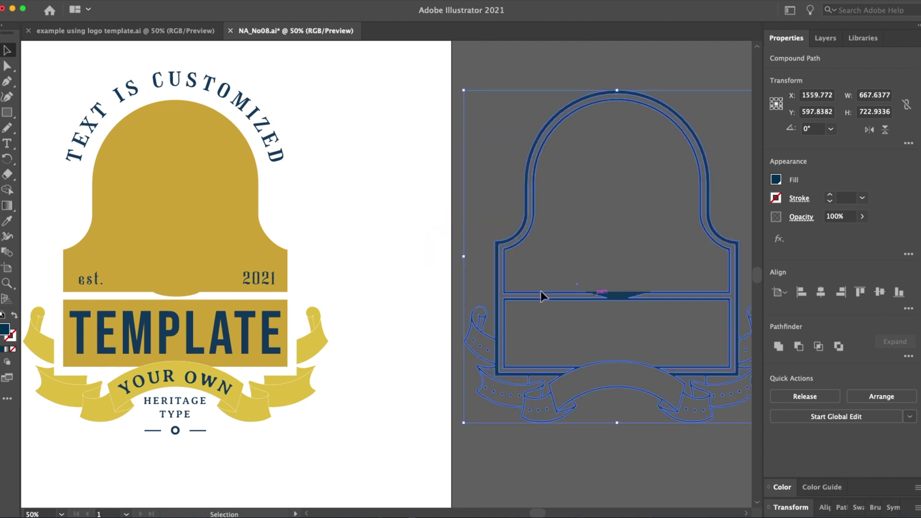
Try releasing the line art's compound path and ungrouping the resulting pieces.
click(478, 152)
click(515, 238)
right_click(515, 237)
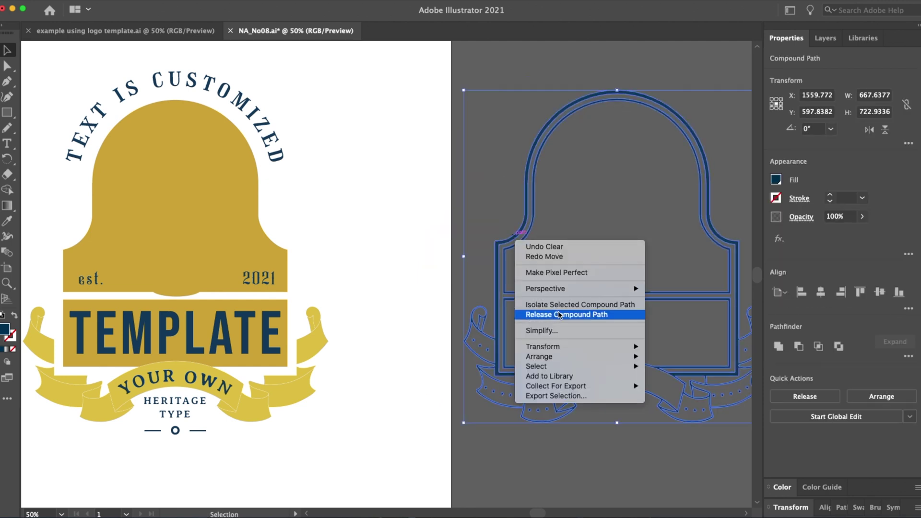
click(551, 316)
click(493, 164)
drag(609, 213, 426, 214)
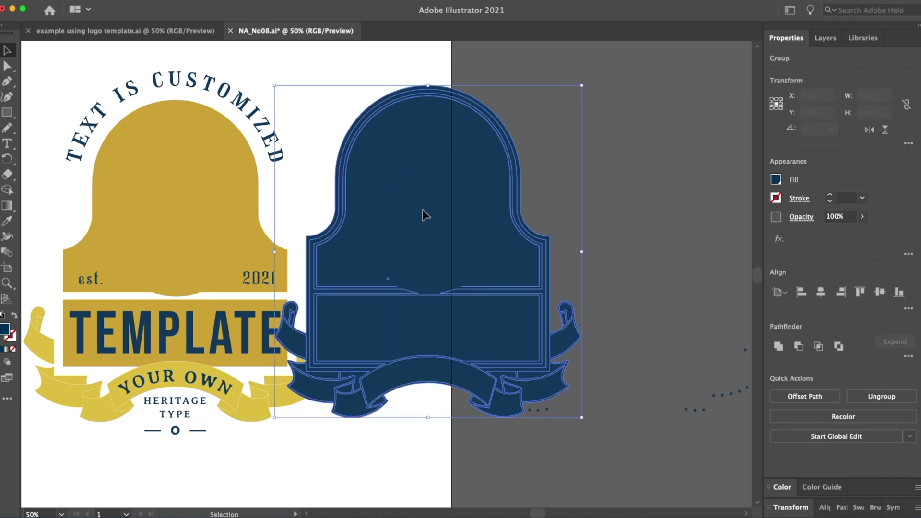
key(super+z)
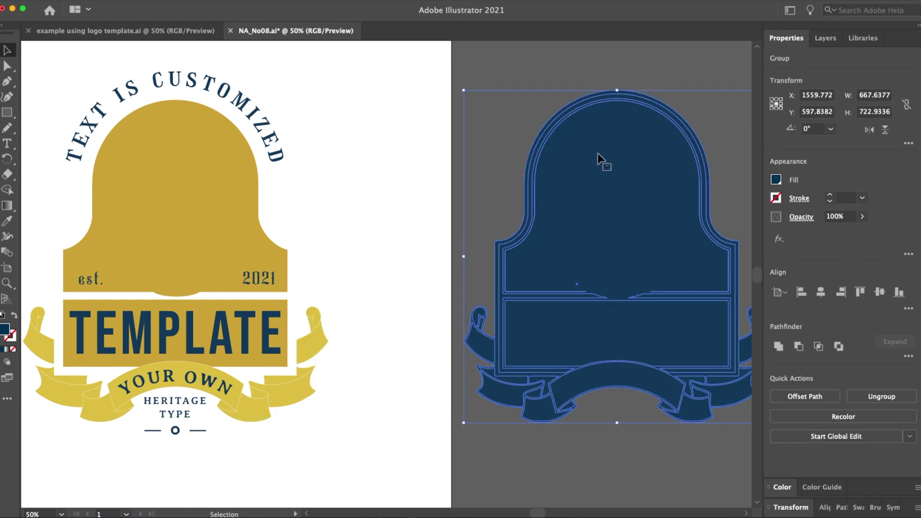
right_click(598, 158)
click(635, 246)
click(572, 60)
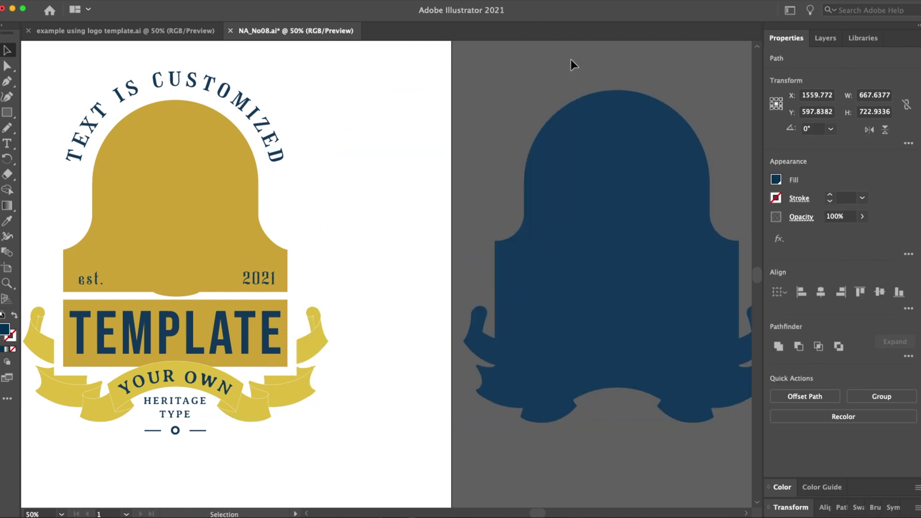
Try deleting the solid outer silhouette and the filled inner panel shapes from the released line art.
click(612, 177)
key(super+shift+a)
click(615, 193)
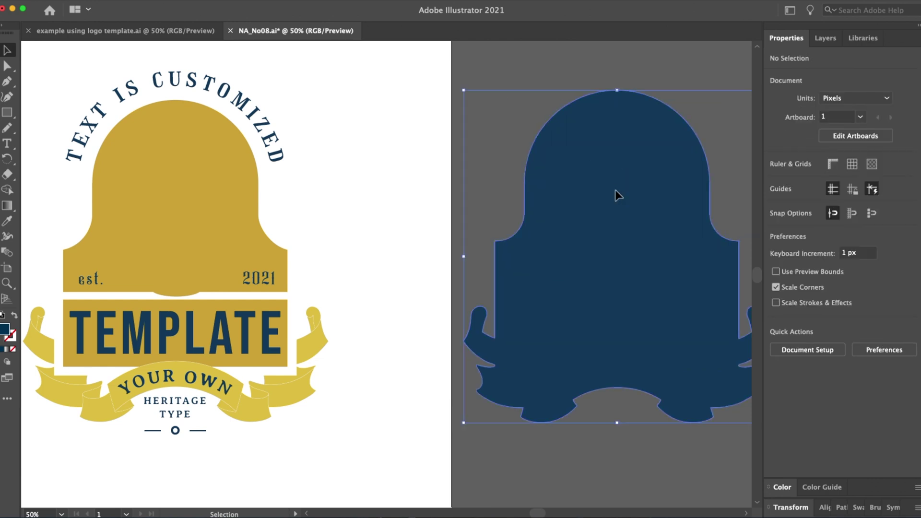
key(Delete)
click(620, 329)
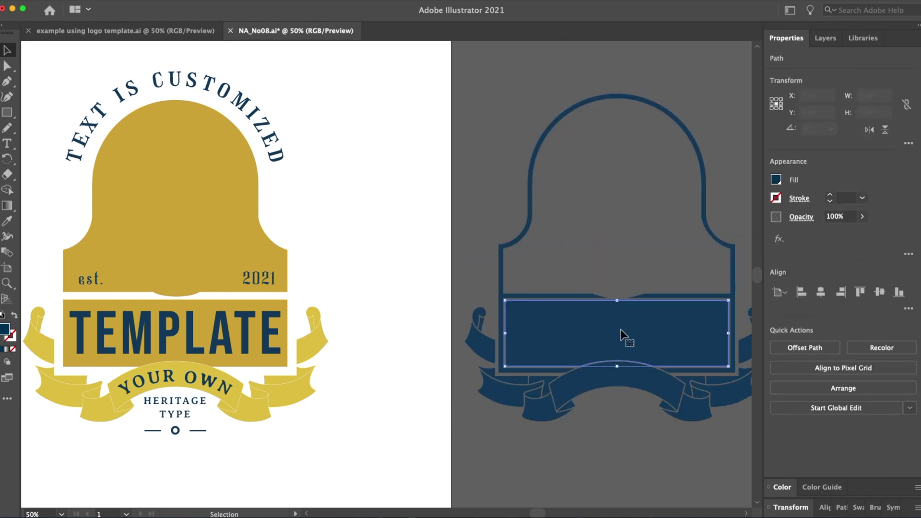
key(Delete)
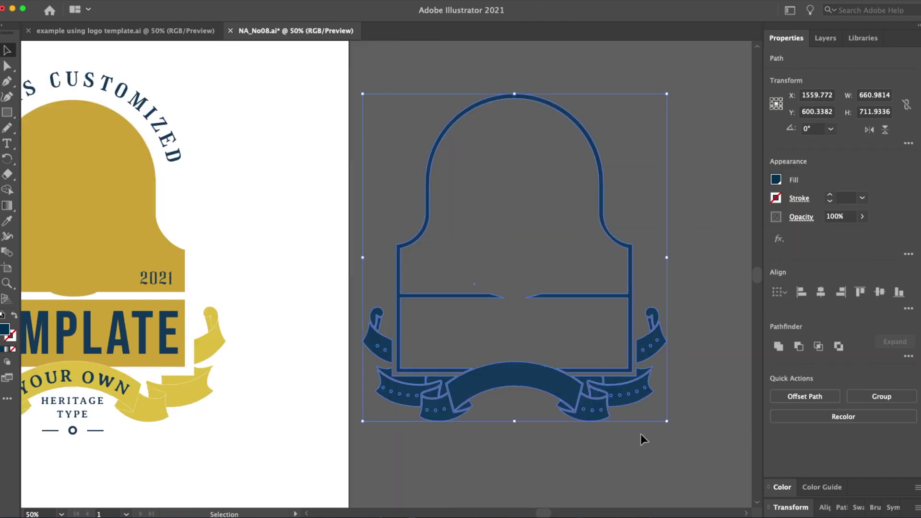
Undo the shape deletions, the ungrouping and the release so the line art is one compound path.
key(super+z)
key(super+z)
key(super+z)
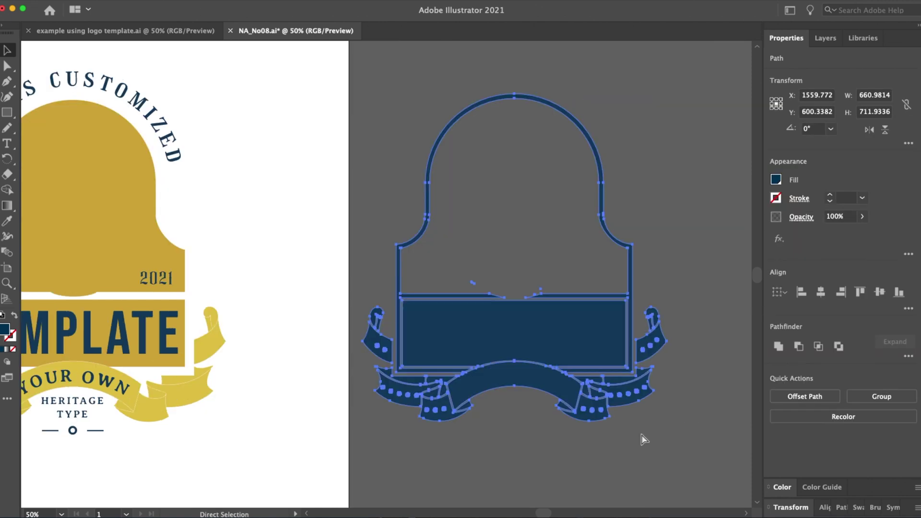
key(super+z)
key(super+z)
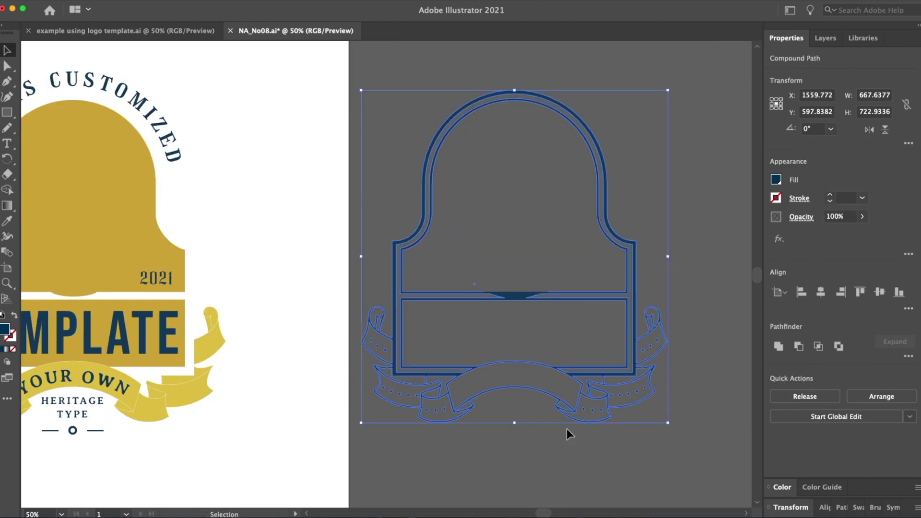
Move the navy line art onto the artboard and align it over the gold panels and yellow ribbons.
scroll(567, 429, left, 1)
click(586, 447)
scroll(586, 447, left, 1)
scroll(644, 415, left, 3)
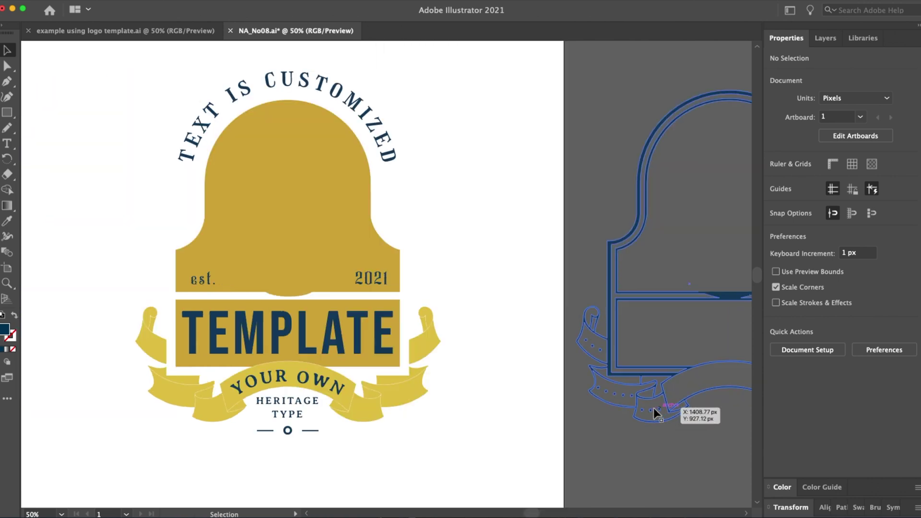
scroll(653, 408, right, 5)
drag(447, 305, 83, 309)
scroll(207, 323, left, 4)
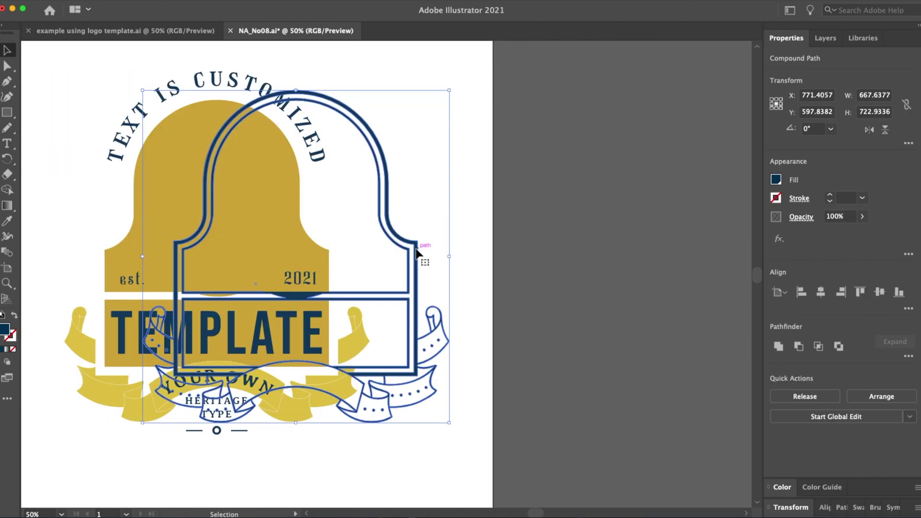
drag(416, 252, 339, 261)
click(482, 357)
scroll(528, 384, left, 5)
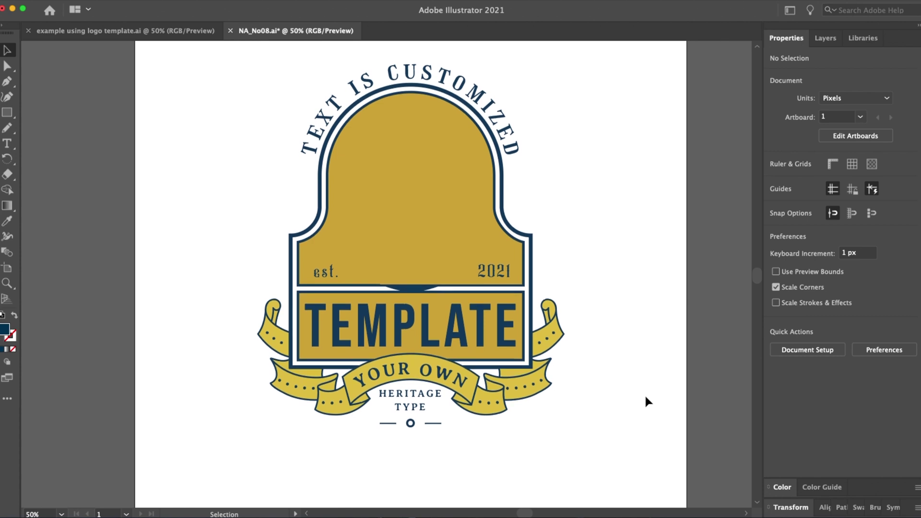
Change the fill of the gold arched and rectangular background panels to lime green.
key(super+equal)
scroll(638, 296, up, 2)
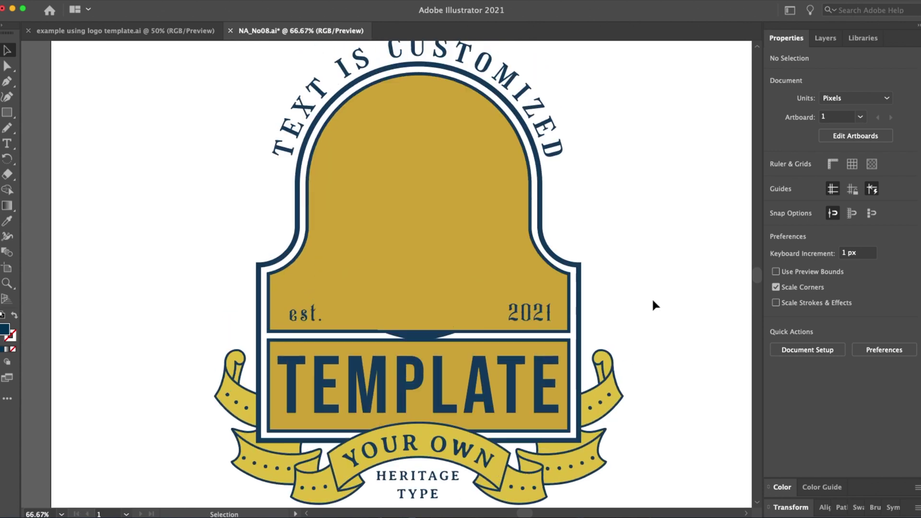
scroll(613, 251, down, 2)
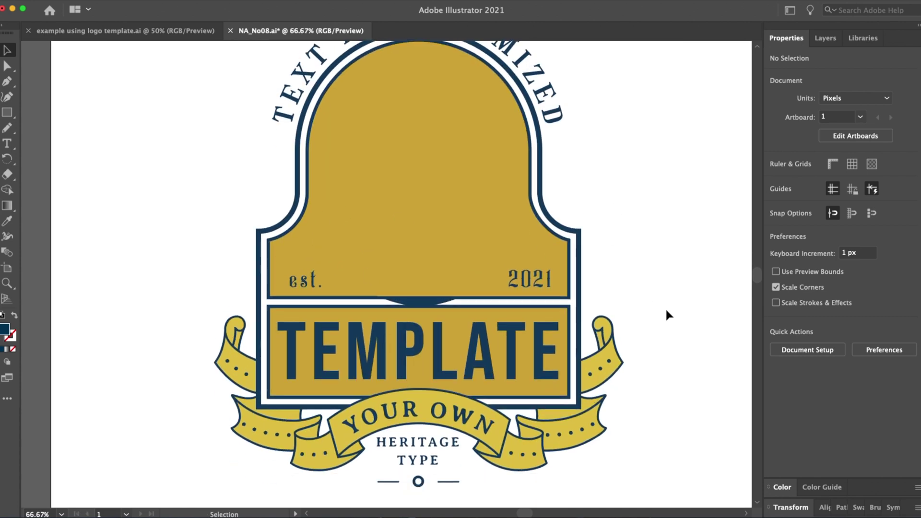
scroll(667, 312, up, 1)
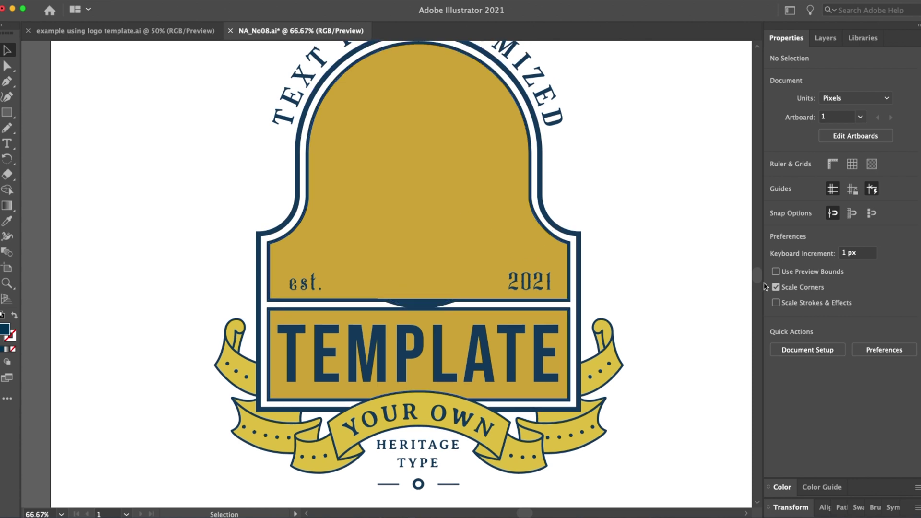
scroll(653, 271, down, 2)
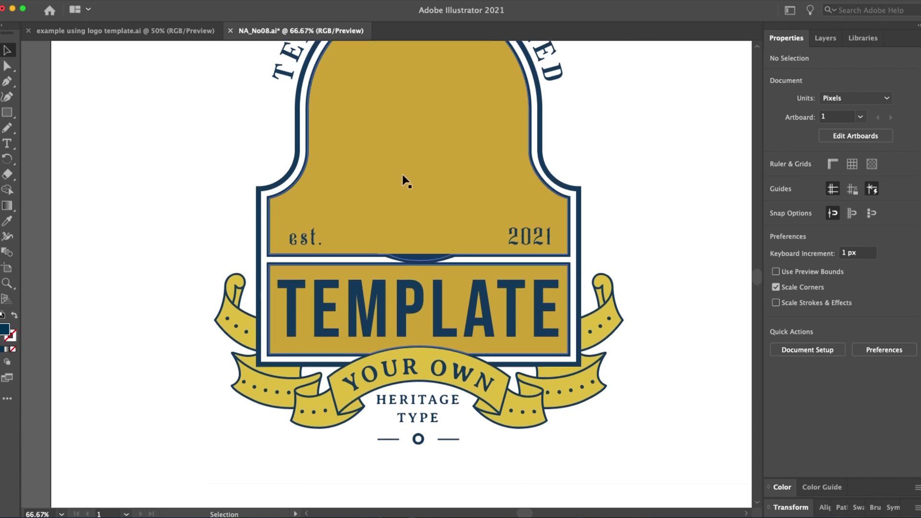
click(403, 175)
click(774, 180)
drag(714, 305, 662, 314)
Change the fill of the navy frame and ribbon line art to a muted gray-blue.
click(580, 207)
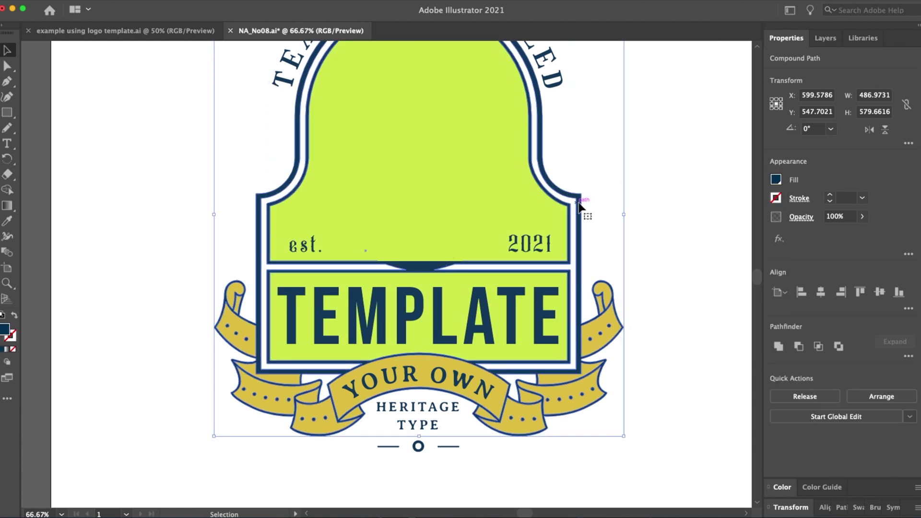
click(775, 180)
mouse_move(715, 228)
mouse_down()
mouse_move(688, 227)
mouse_move(718, 227)
mouse_up()
click(692, 207)
scroll(692, 207, up, 1)
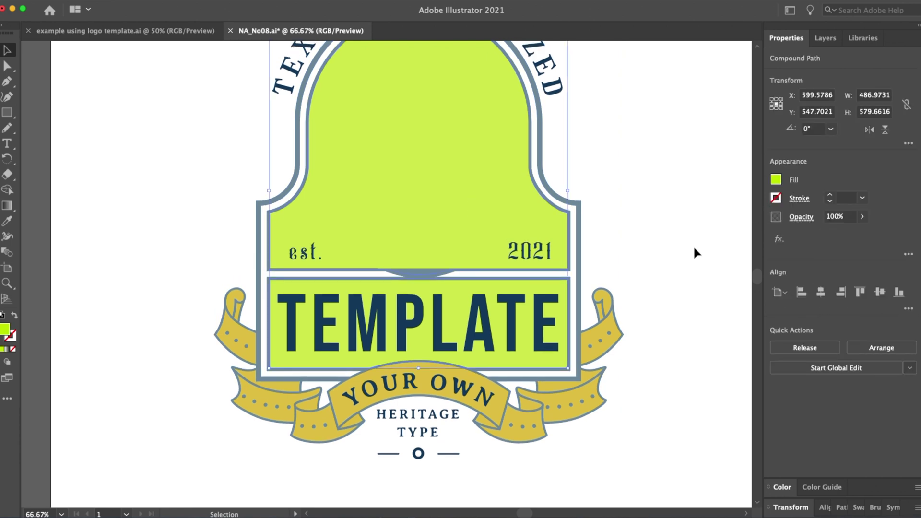
Recolor the lime green arched and rectangular background panels with the yellow-gold sampled from the ribbon.
key(i)
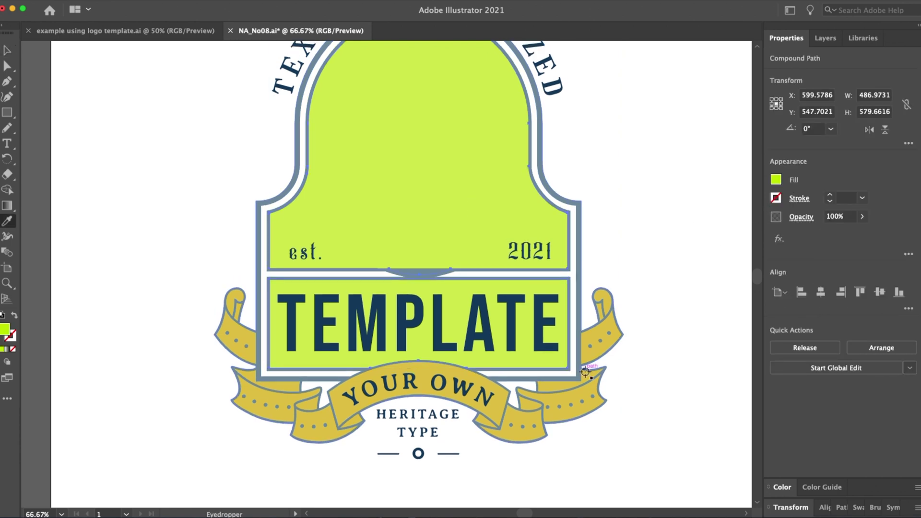
click(604, 382)
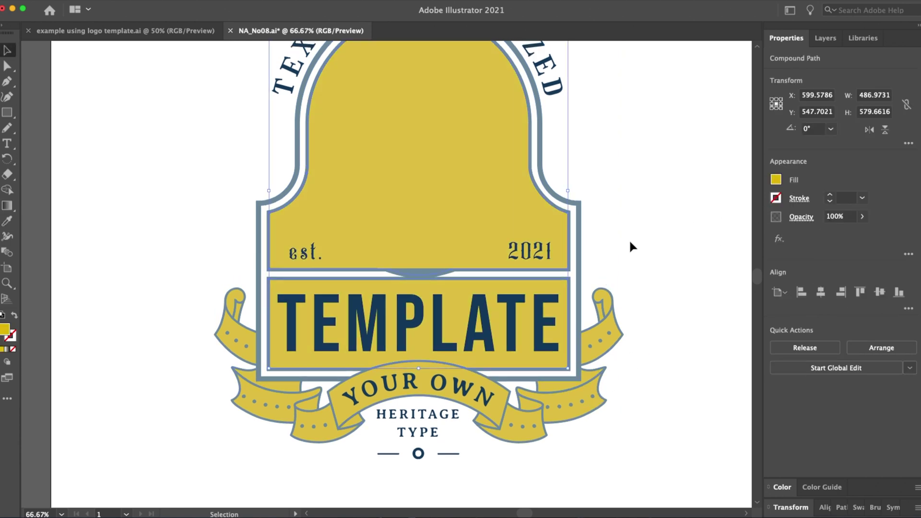
key(v)
click(686, 246)
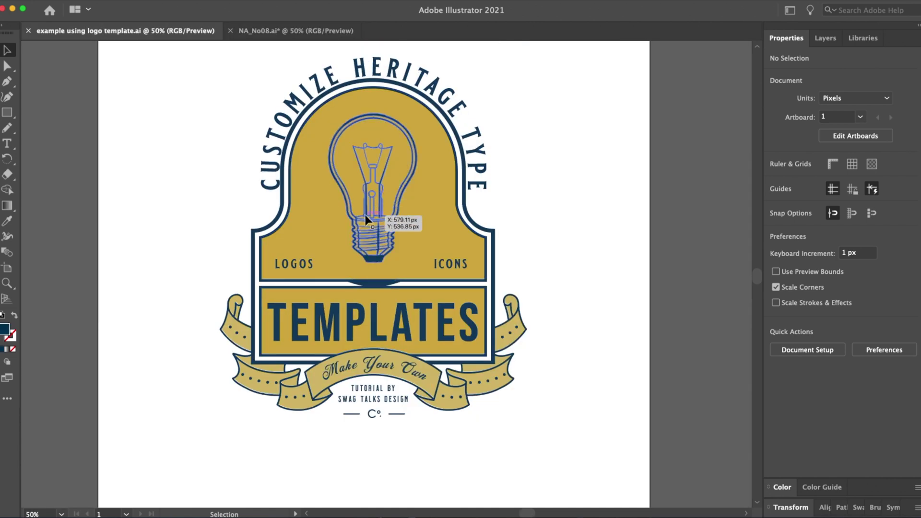
Copy the light bulb from the example logo document into NA_No08.ai and place it inside the arched panel.
click(370, 198)
key(ctrl+c)
click(296, 30)
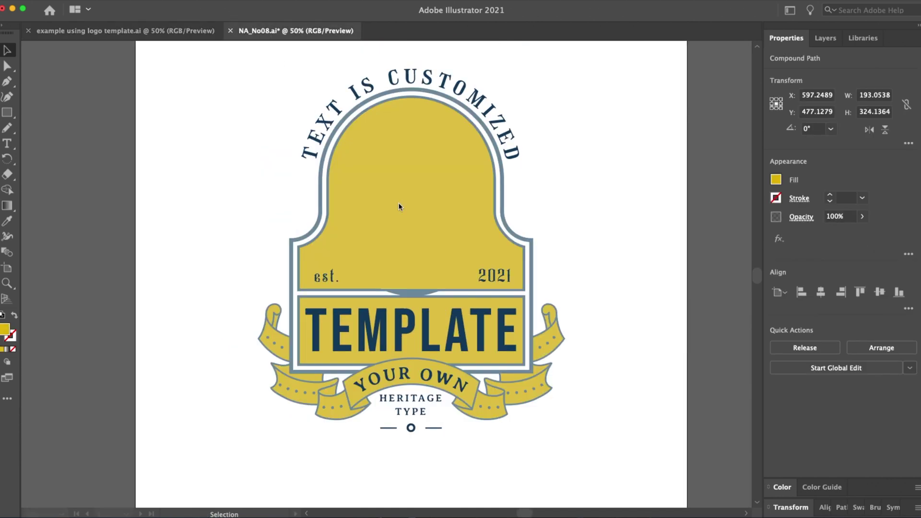
key(ctrl+v)
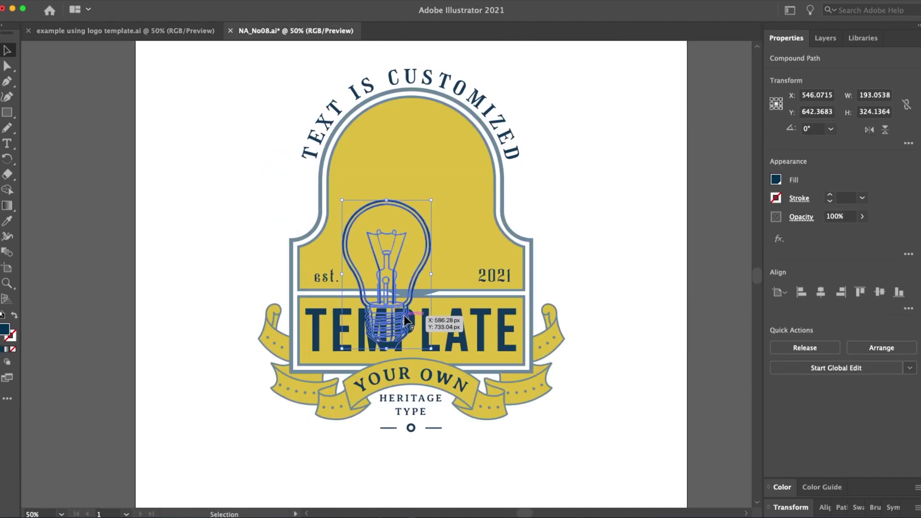
click(398, 286)
drag(398, 287, 428, 216)
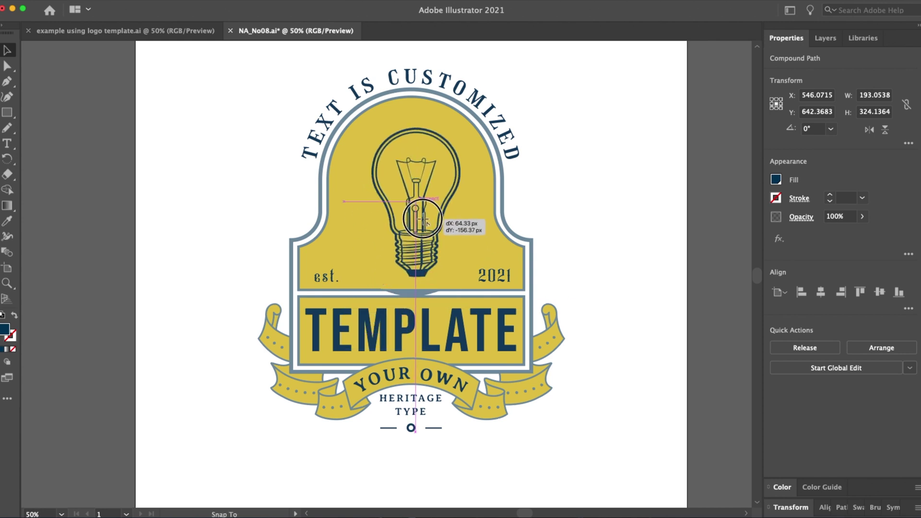
Duplicate the light bulb beside the badge, release the copy's compound path and pull one shape off it.
drag(419, 272, 629, 272)
click(673, 264)
scroll(655, 266, right, 2)
double_click(600, 278)
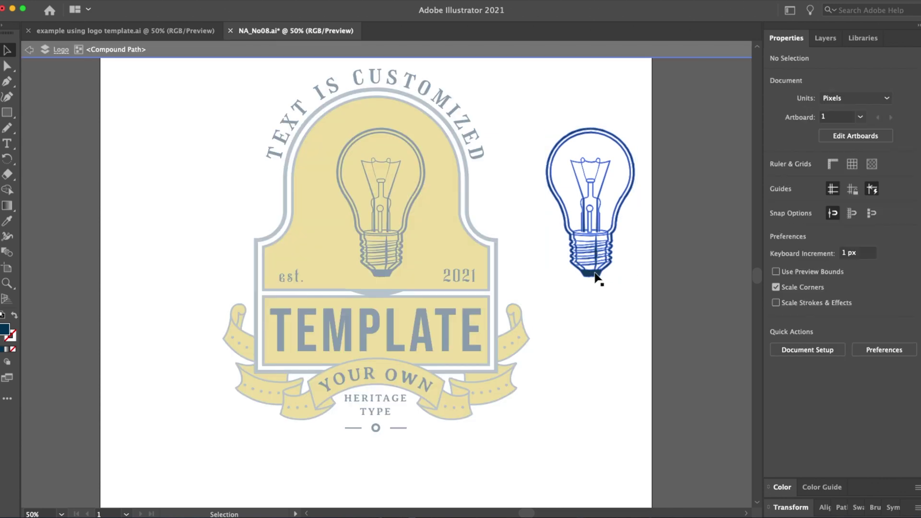
key(Escape)
click(586, 252)
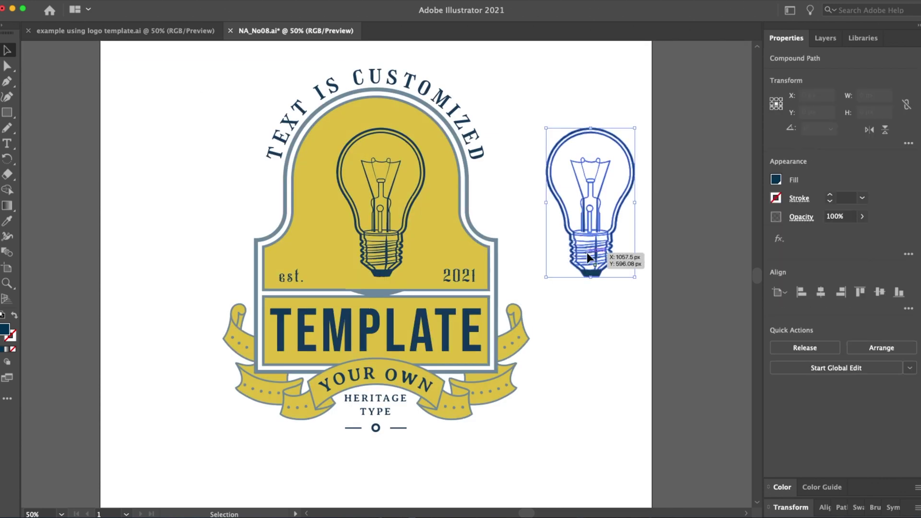
right_click(595, 259)
click(609, 332)
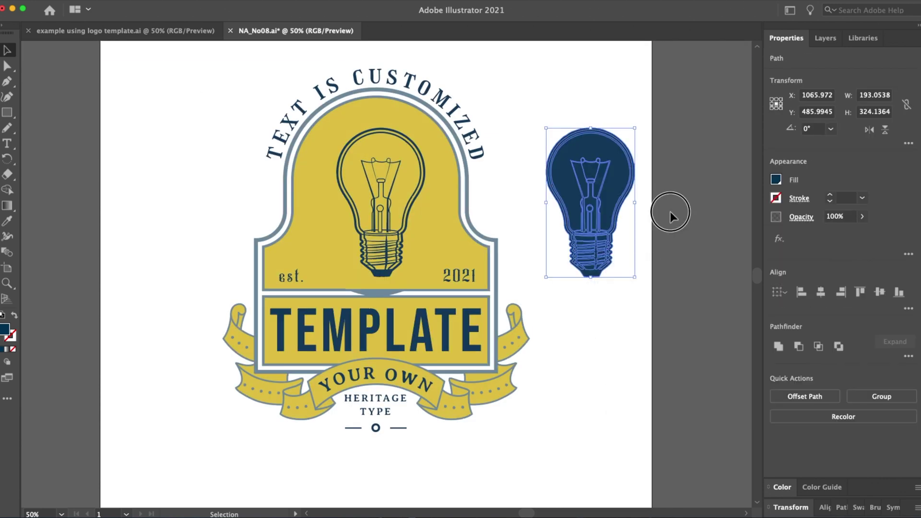
drag(619, 161, 685, 175)
Undo the shape move, the compound path release and the light bulb duplicate.
key(super+z)
key(super+z)
key(super+z)
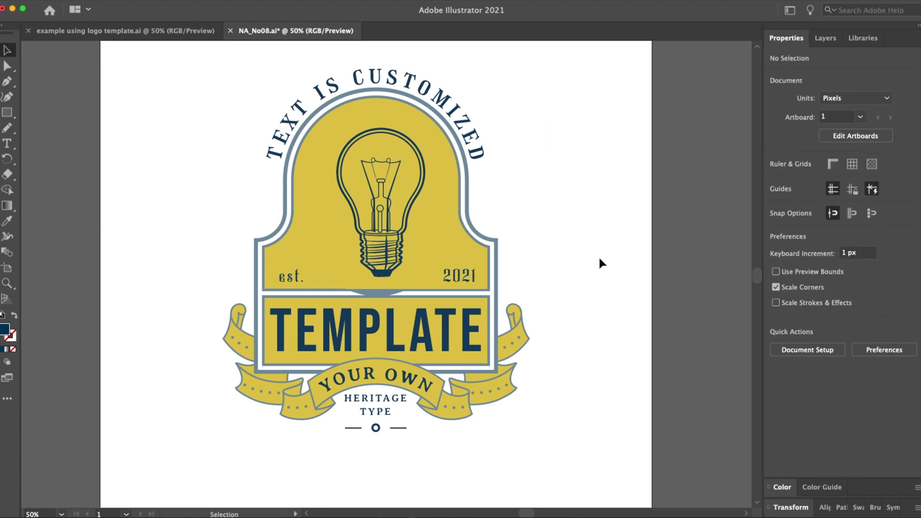
key(super+z)
key(super+minus)
key(super+z)
key(super+z)
key(super+z)
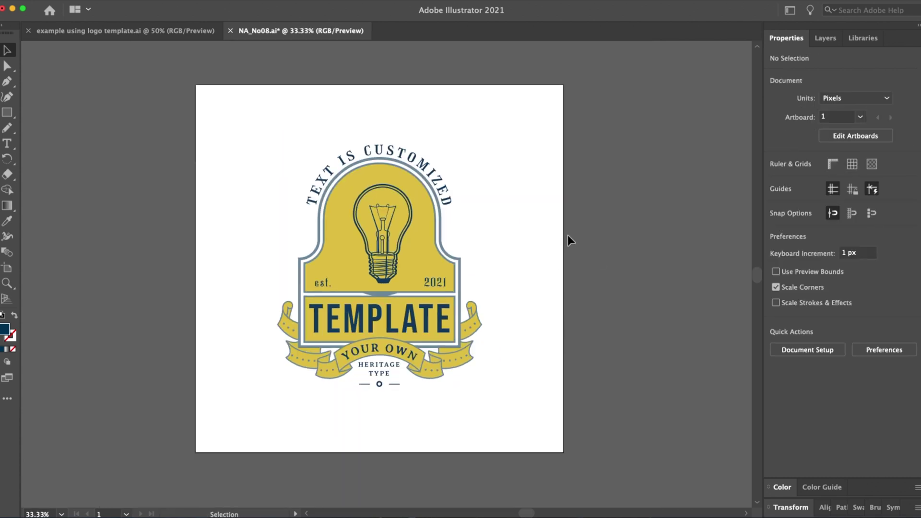
key(super+plus)
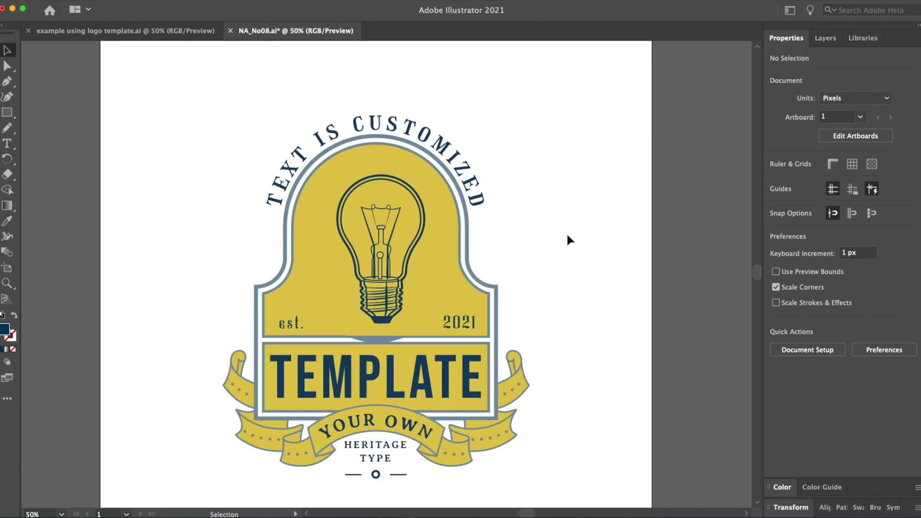
scroll(566, 233, down, 2)
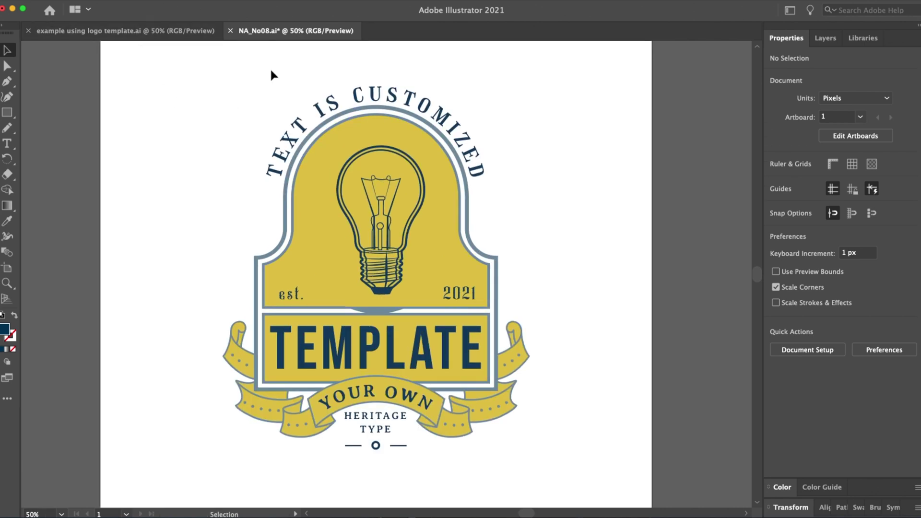
Compare with the example logo and darken the frame and ribbon line art by setting its fill tint to 86%.
click(149, 38)
click(330, 139)
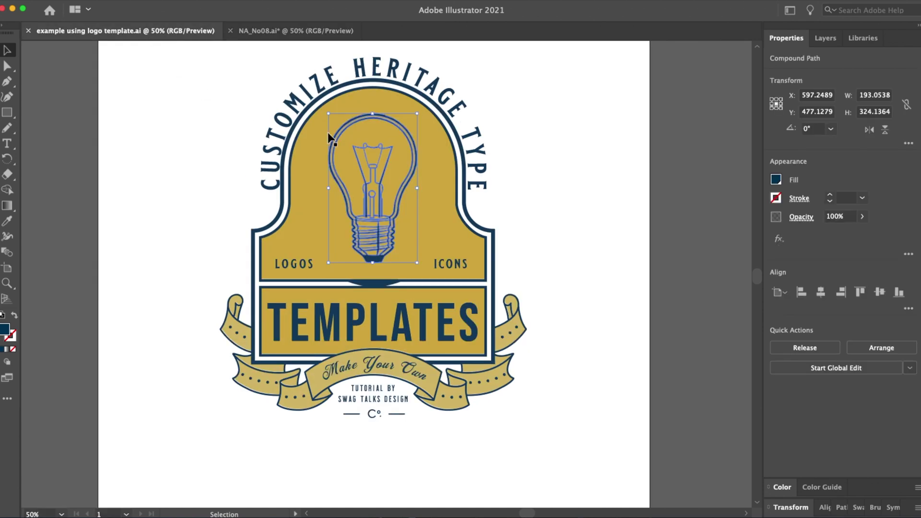
click(579, 151)
click(289, 34)
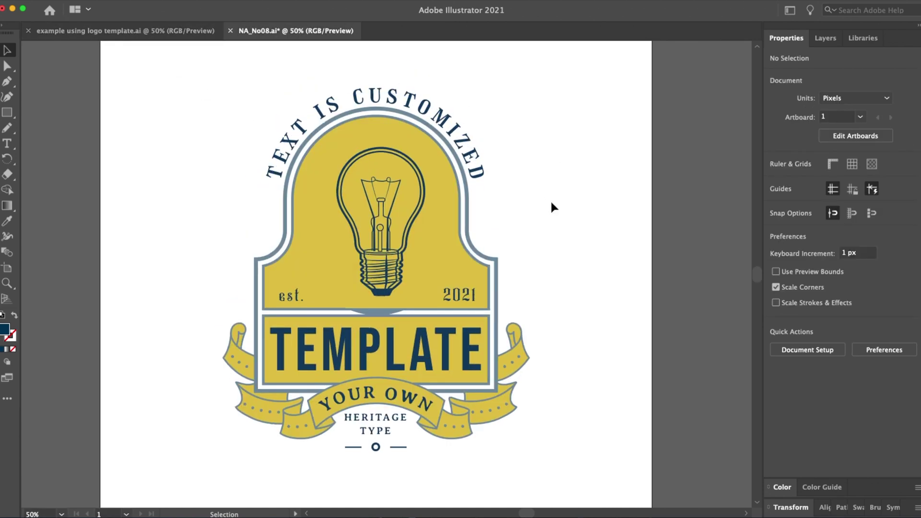
click(473, 224)
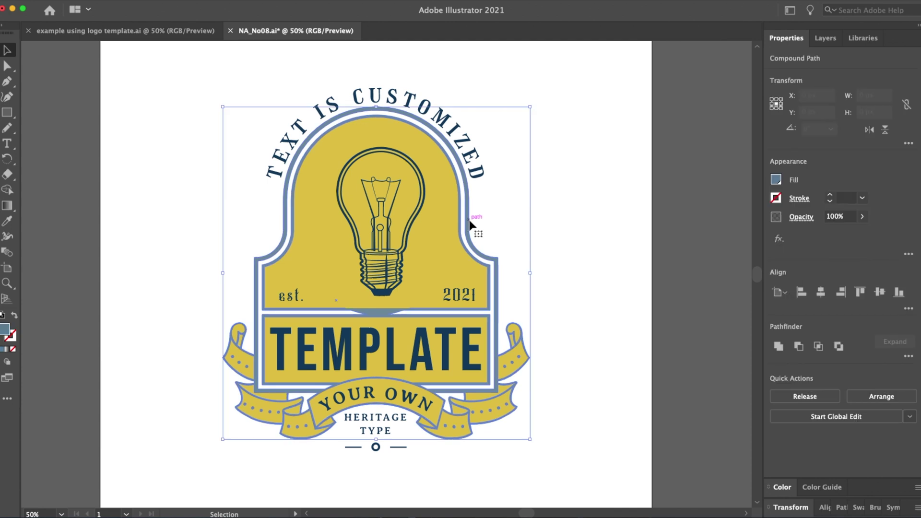
click(776, 180)
drag(718, 233, 736, 237)
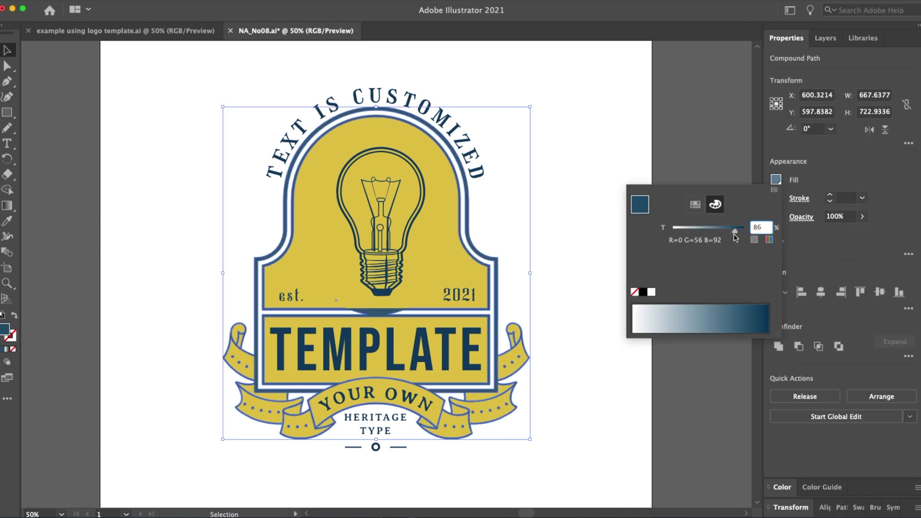
click(629, 140)
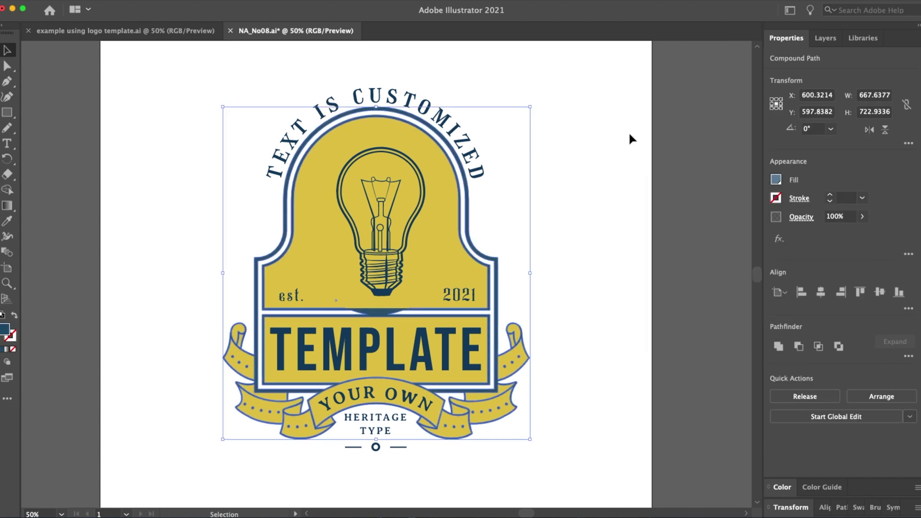
Switch to Finder, preview VI_No07.ai in the 03 Victorian template folder and open it in Illustrator.
scroll(617, 168, down, 1)
click(115, 33)
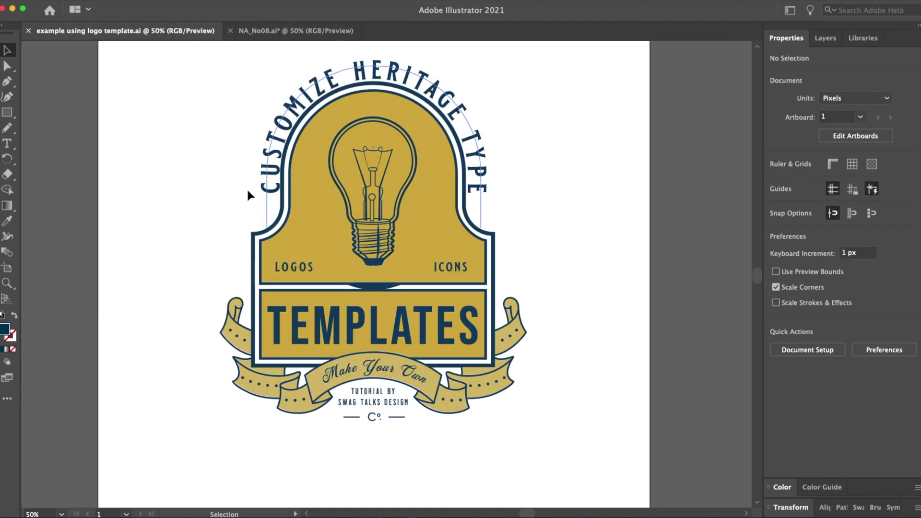
key(super+Tab)
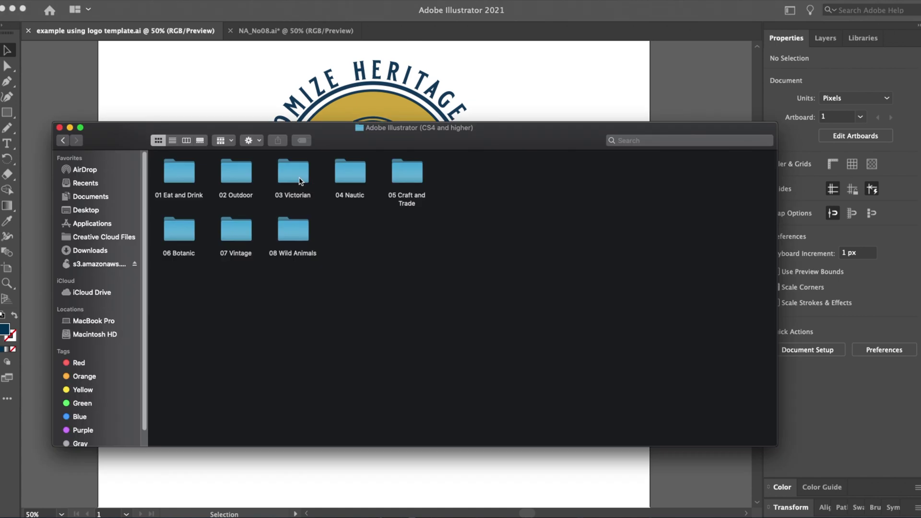
double_click(300, 177)
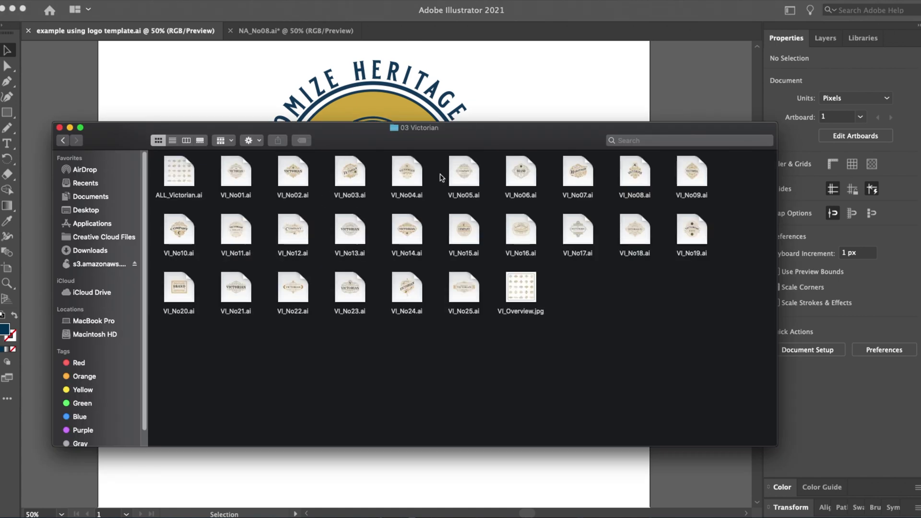
click(580, 171)
key(space)
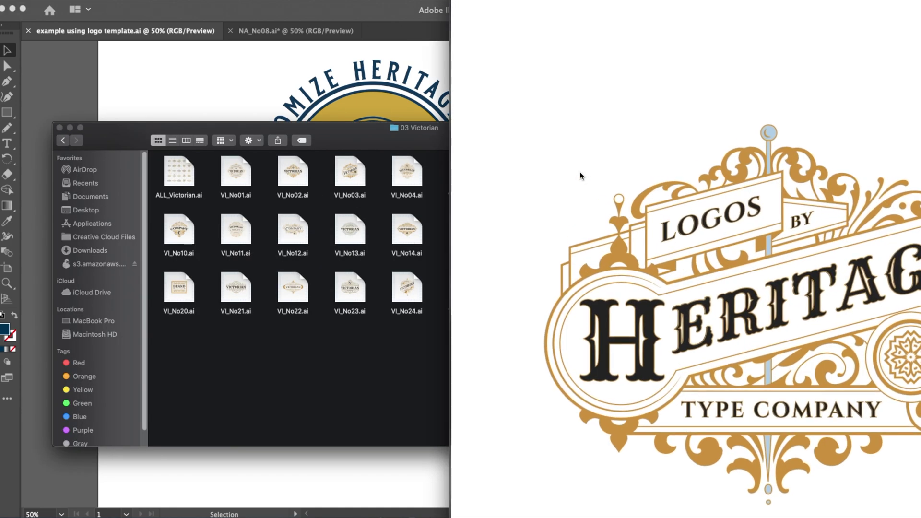
key(space)
double_click(578, 173)
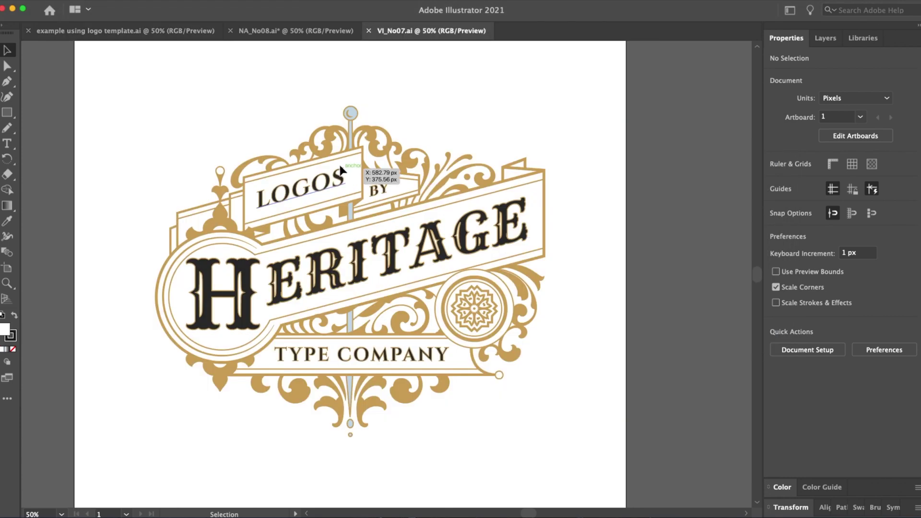
Ungroup the whole Heritage logo, undoing the test moves made before and after ungrouping.
drag(339, 136, 427, 116)
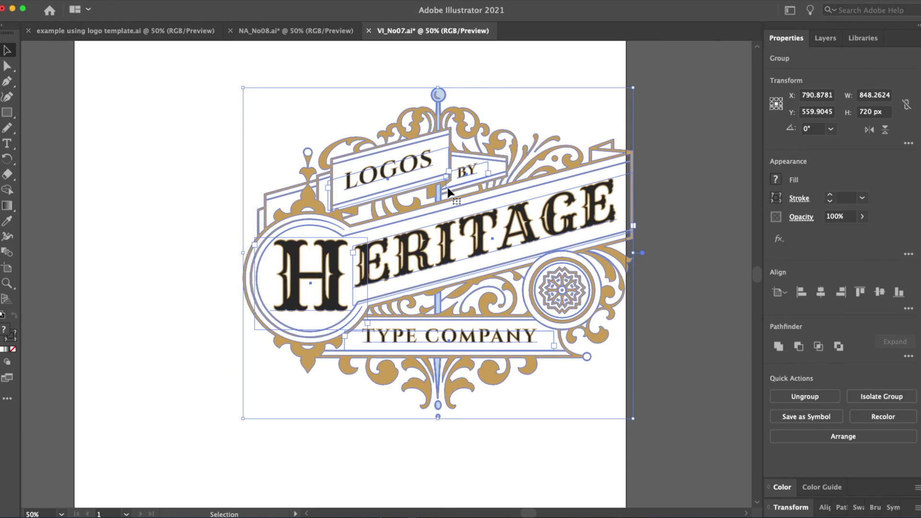
key(super+z)
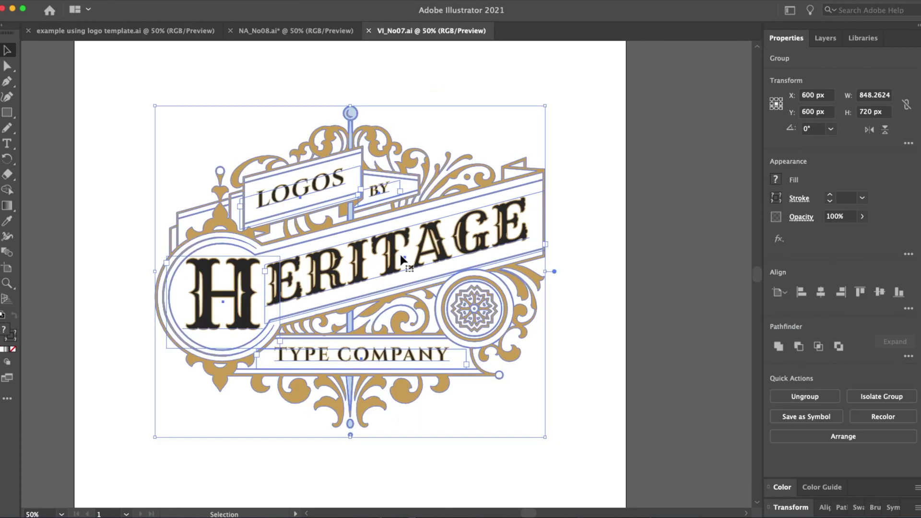
right_click(329, 195)
click(358, 284)
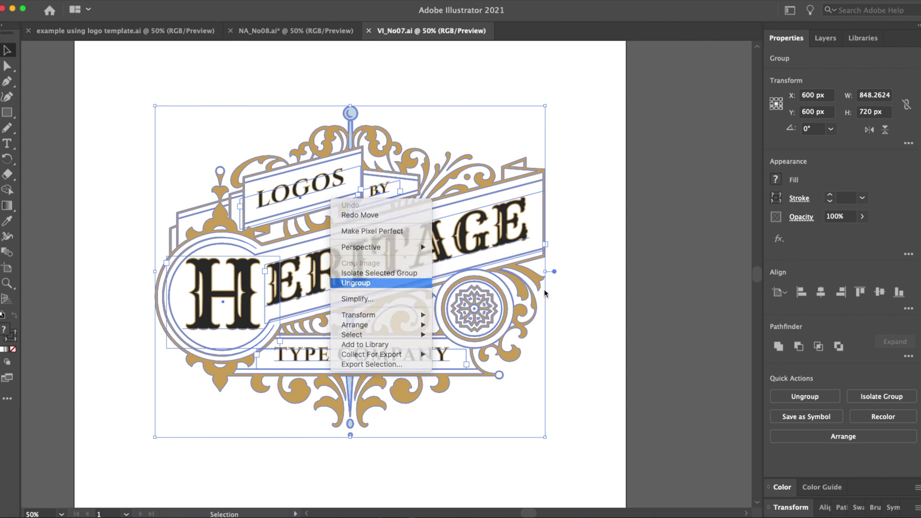
click(611, 280)
drag(442, 264, 356, 217)
key(super+z)
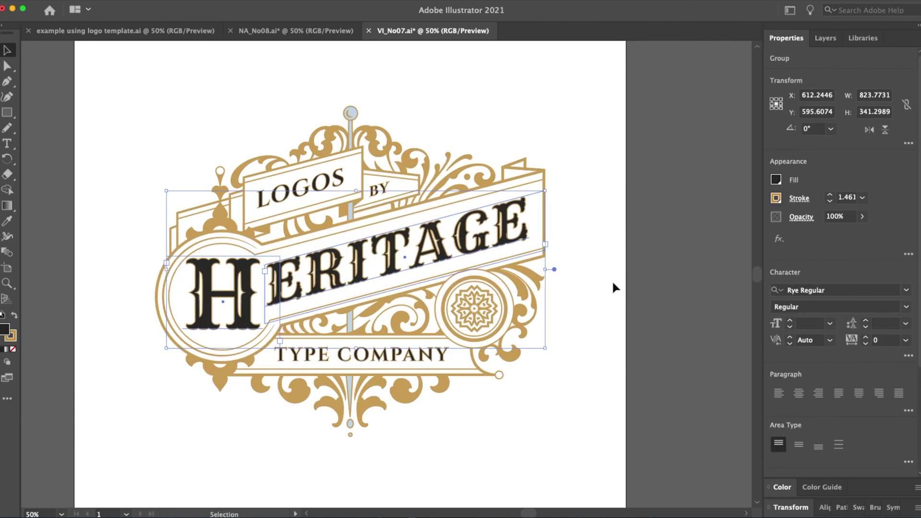
click(614, 284)
Ungroup the H and ERITAGE lettering into separate text objects, test moving ERITAGE and undo that move.
double_click(426, 232)
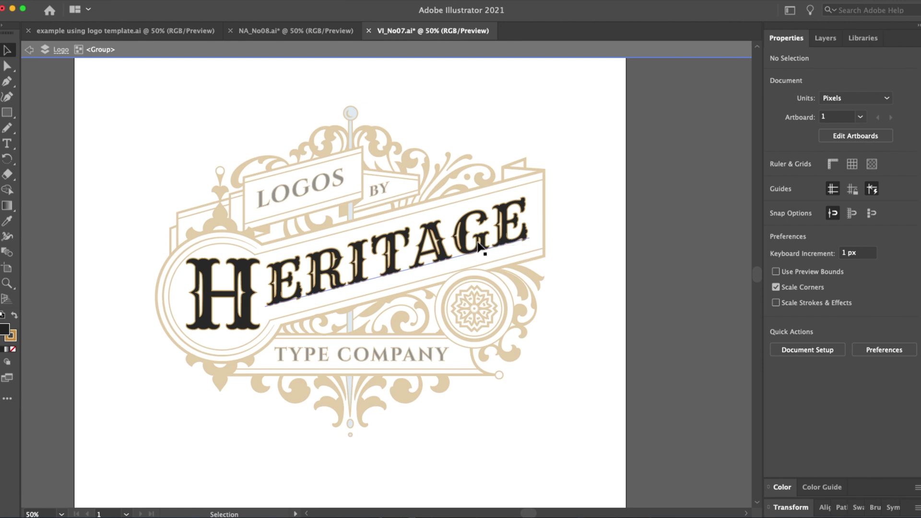
double_click(548, 252)
click(477, 240)
right_click(478, 240)
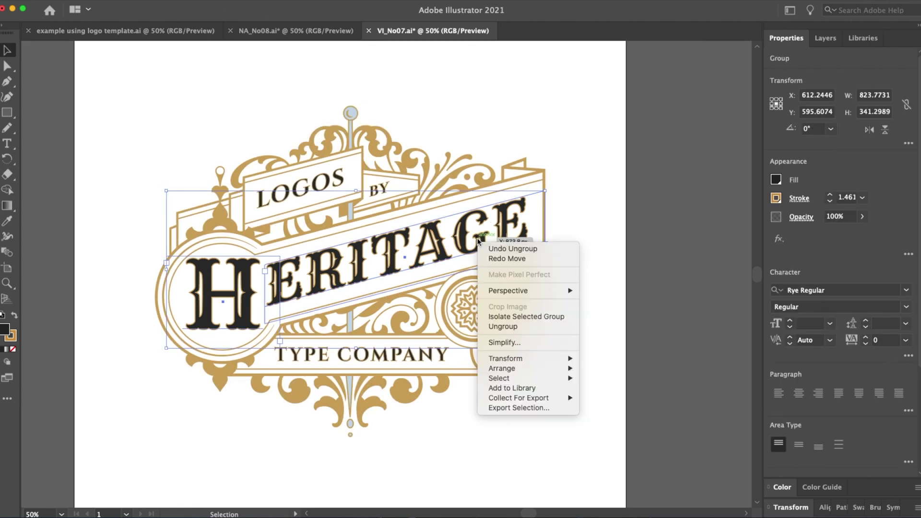
click(504, 326)
click(602, 333)
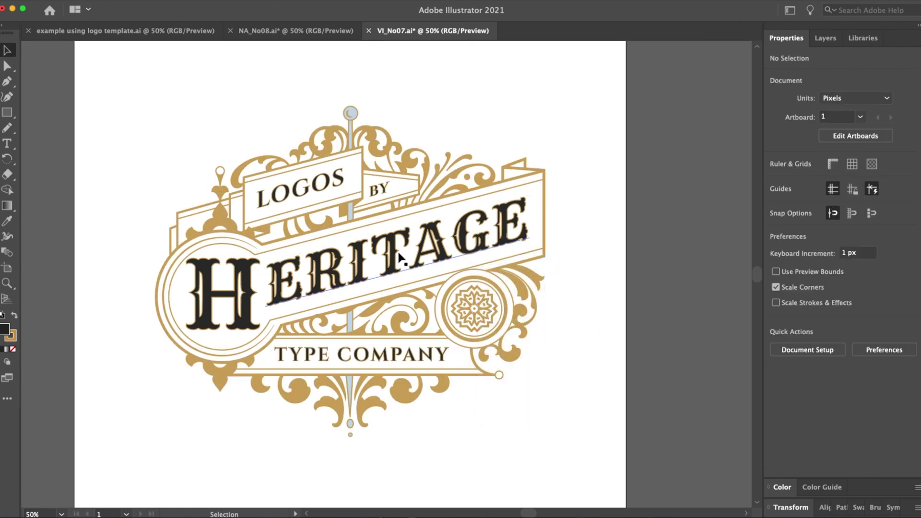
drag(408, 248, 419, 249)
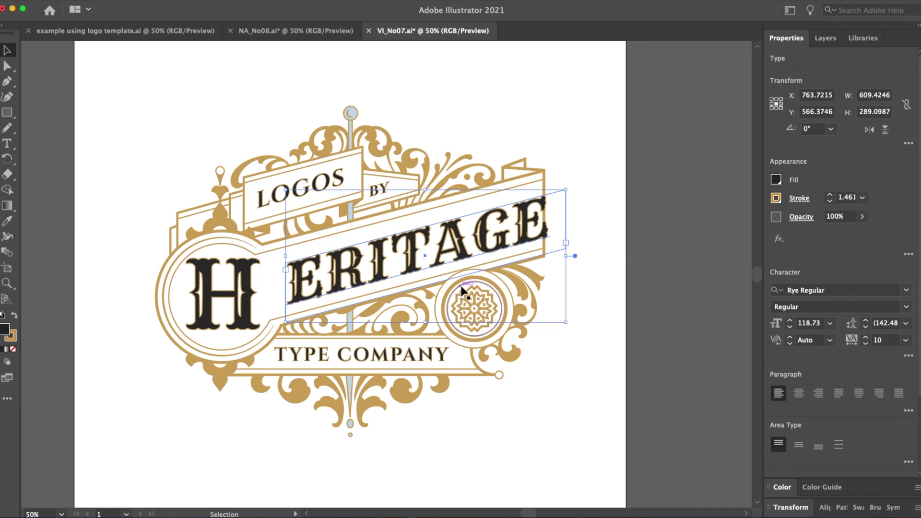
key(super+z)
click(551, 300)
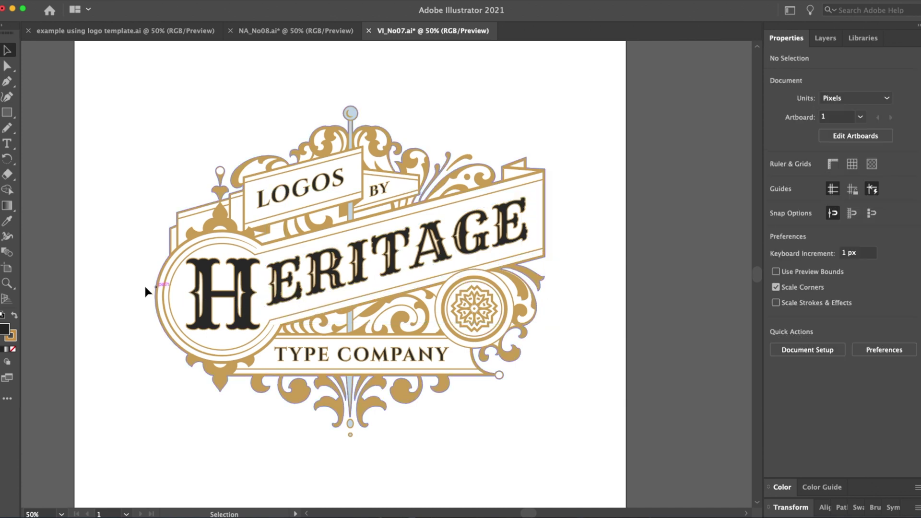
Replace the text ERITAGE on the slanted banner with OPEFUL.
scroll(368, 272, up, 1)
click(368, 272)
double_click(367, 271)
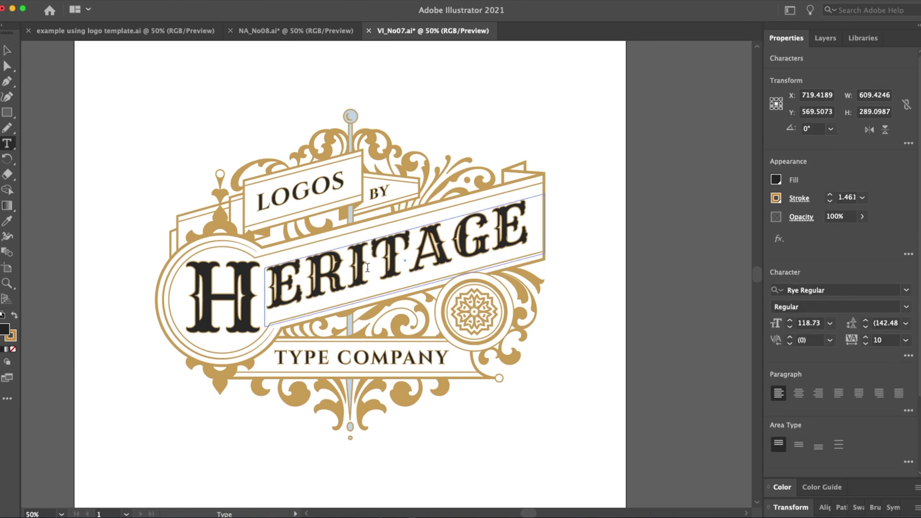
key(super+a)
text(OPEFUL)
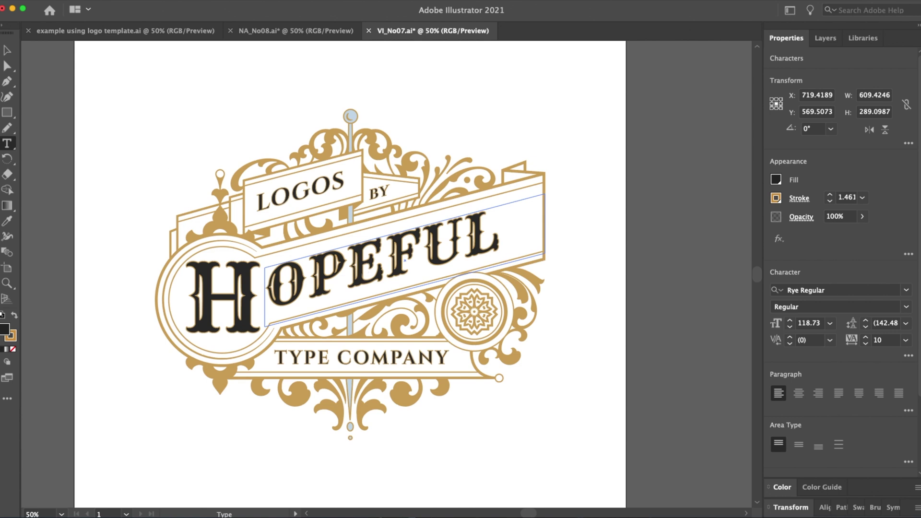
click(9, 50)
key(super+shift+a)
Replace the text LOGOS on the small upper banner with YOURS.
click(304, 186)
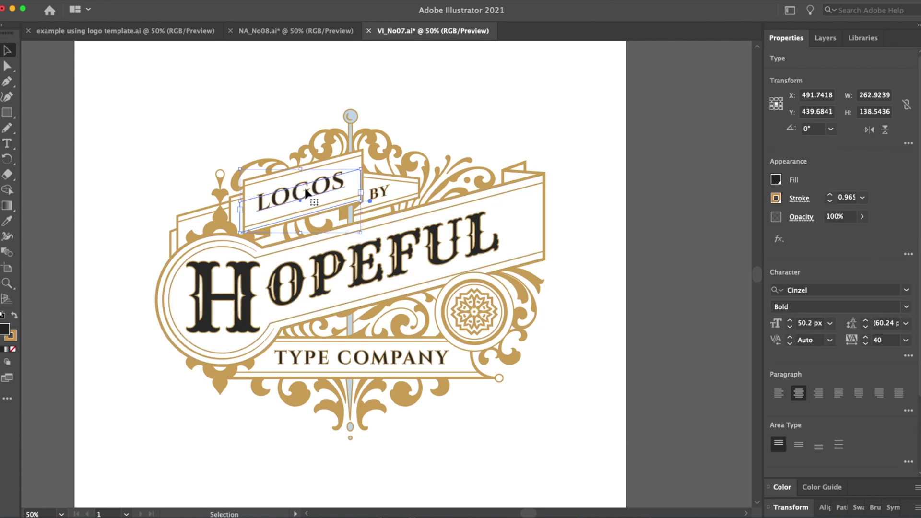
drag(304, 186, 311, 189)
double_click(311, 190)
key(super+a)
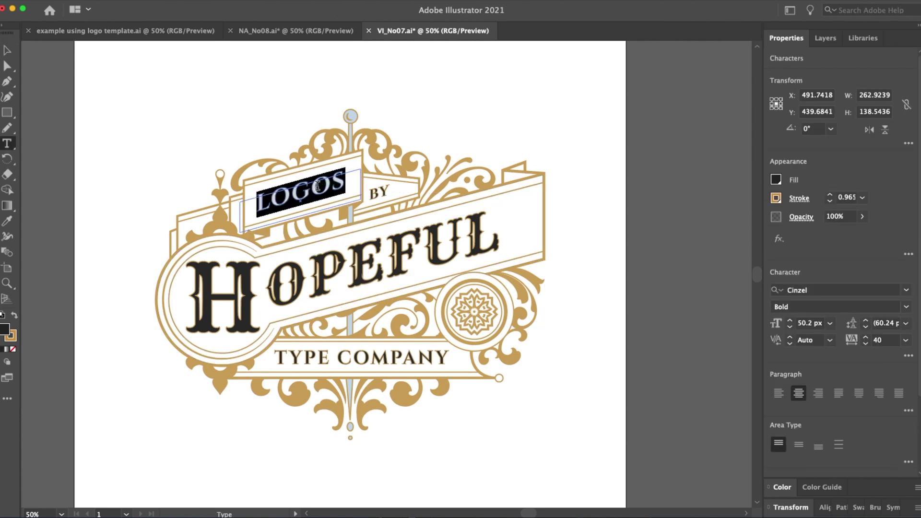
text(YOURS)
key(Escape)
click(285, 205)
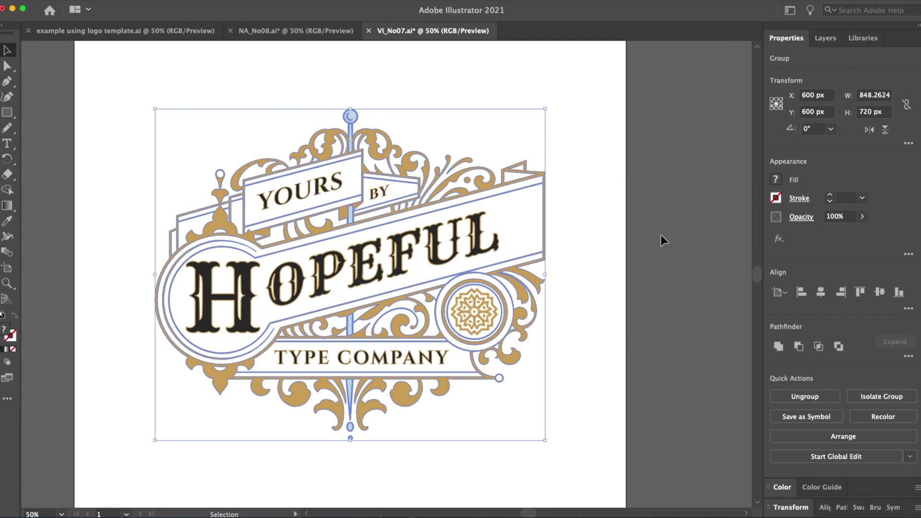
click(777, 180)
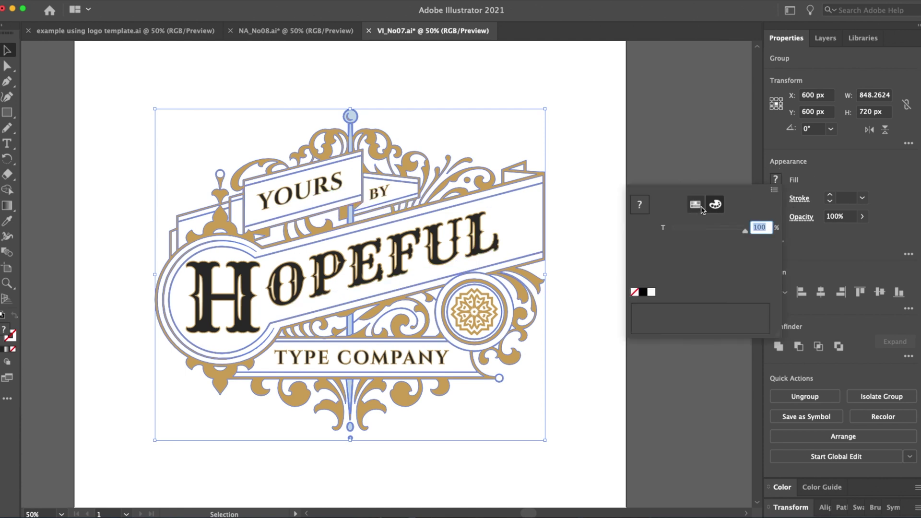
click(774, 190)
click(796, 214)
click(715, 205)
click(585, 91)
key(super+z)
click(585, 91)
Recolor the ornamental frame and banner group grey by sampling the area outside the artboard with the Eyedropper.
click(496, 185)
key(i)
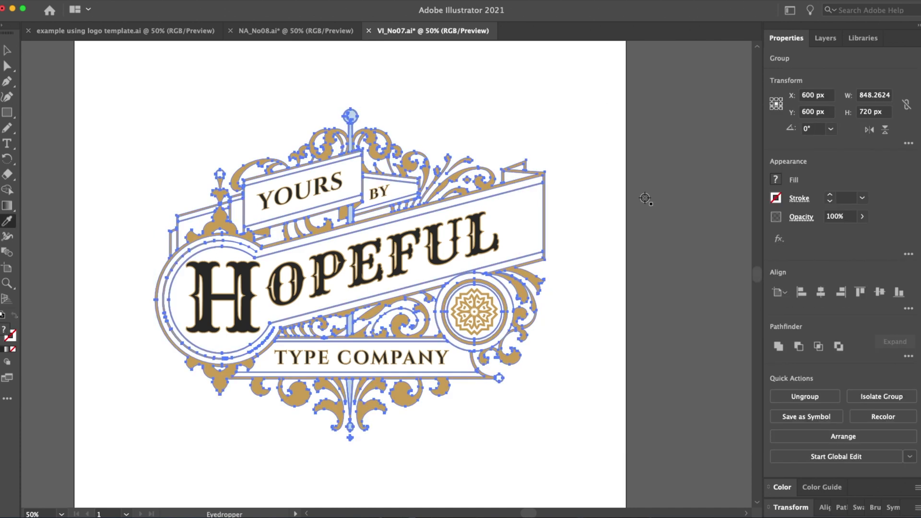
click(658, 200)
key(v)
click(675, 194)
scroll(623, 239, up, 1)
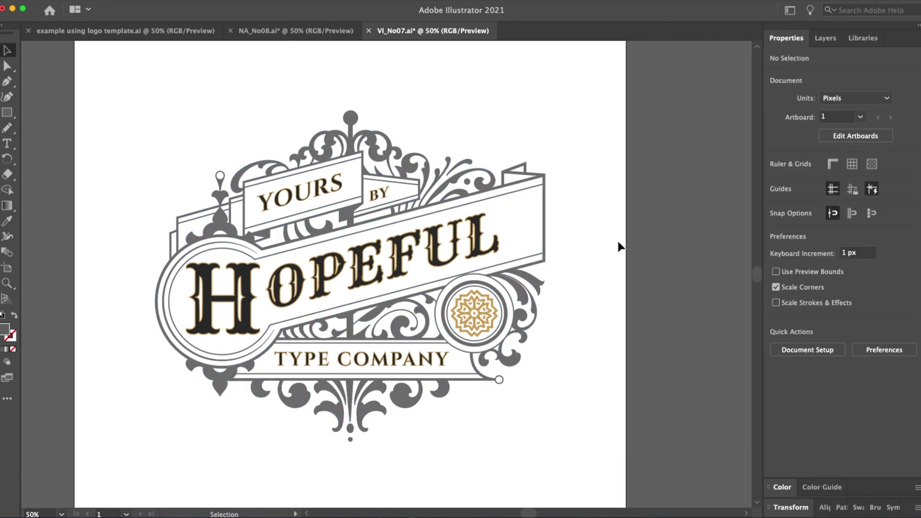
click(364, 360)
click(641, 231)
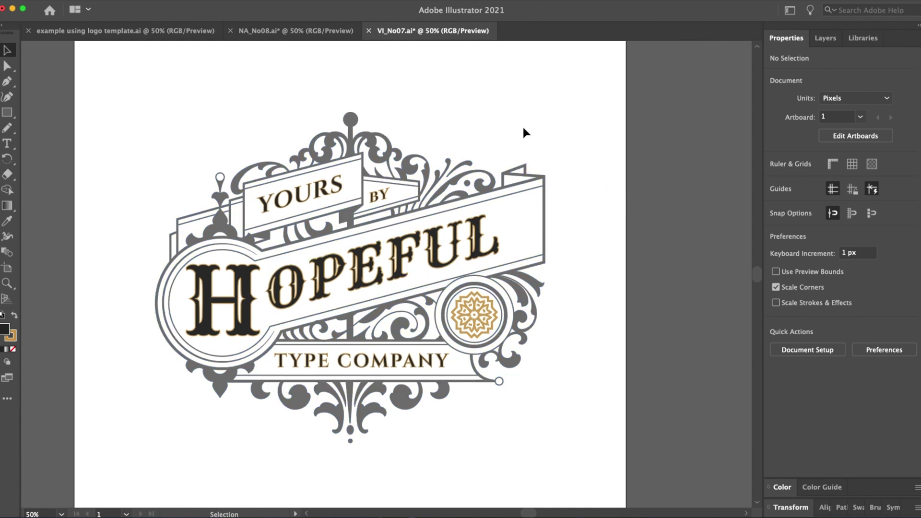
Shorten the slanted HOPEFUL banner by moving the anchor points of its right end inward toward the lettering.
drag(581, 271, 459, 299)
key(super+equal)
click(612, 251)
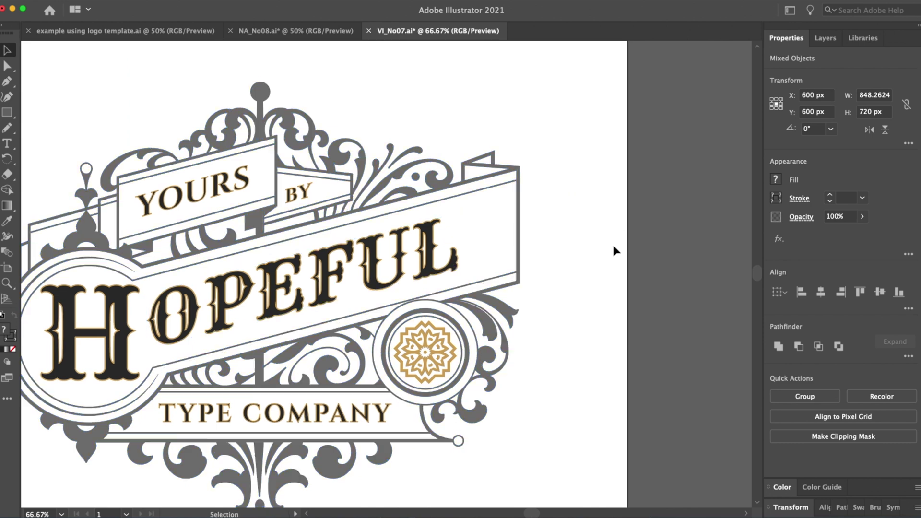
key(a)
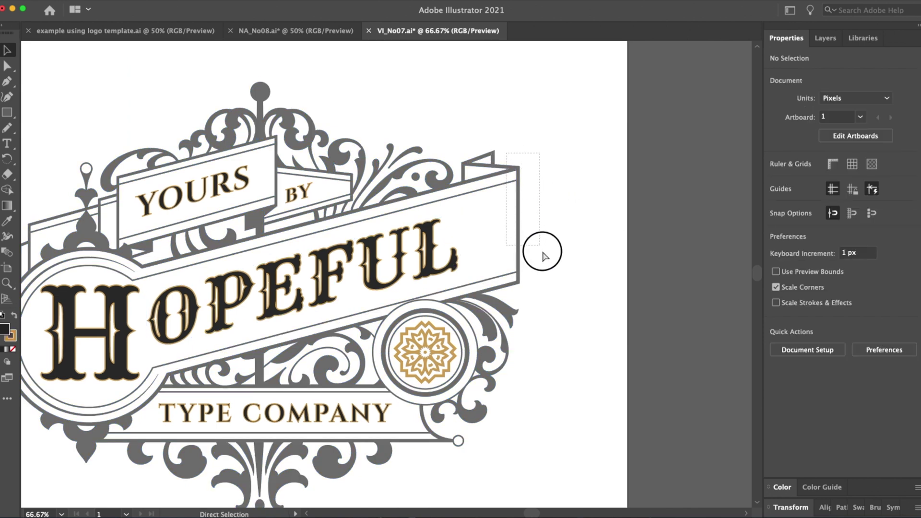
click(523, 289)
click(520, 290)
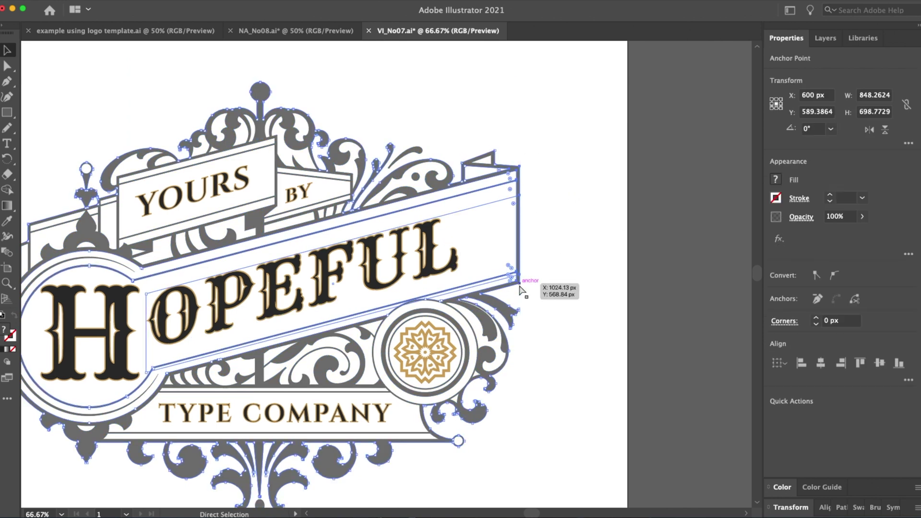
drag(521, 288, 504, 286)
key(v)
click(566, 287)
key(super+minus)
key(super+minus)
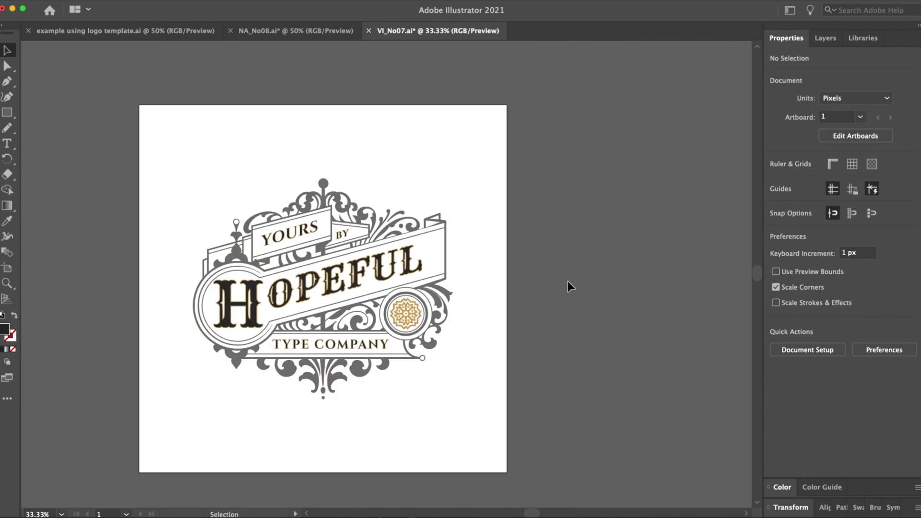
Review the customized NA_No08 logo and the example using logo template document.
click(296, 30)
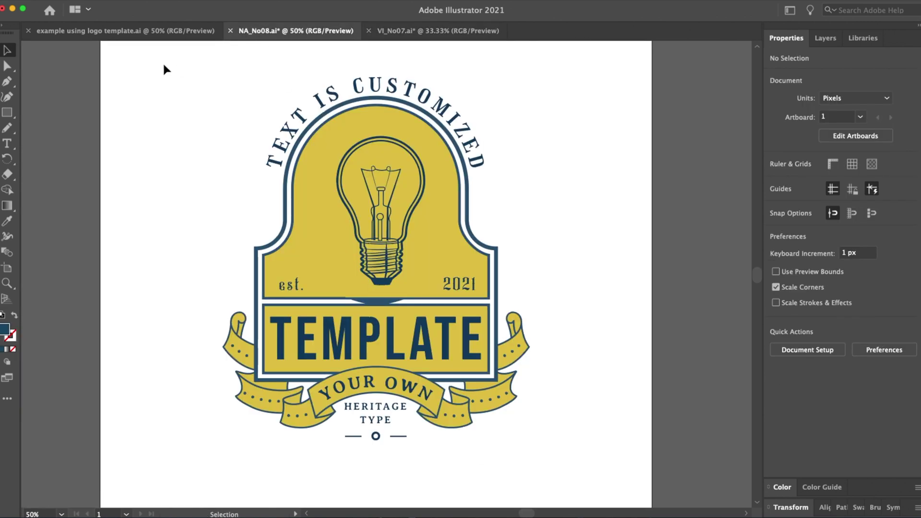
click(133, 34)
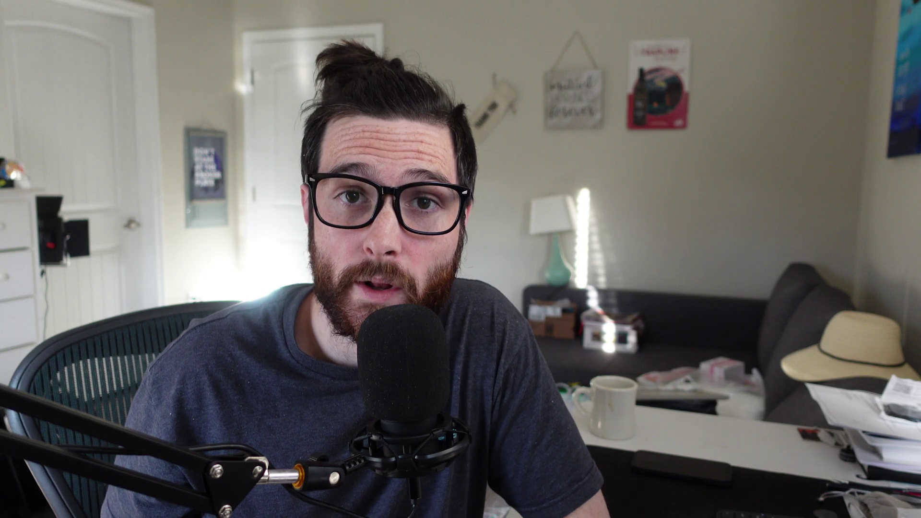